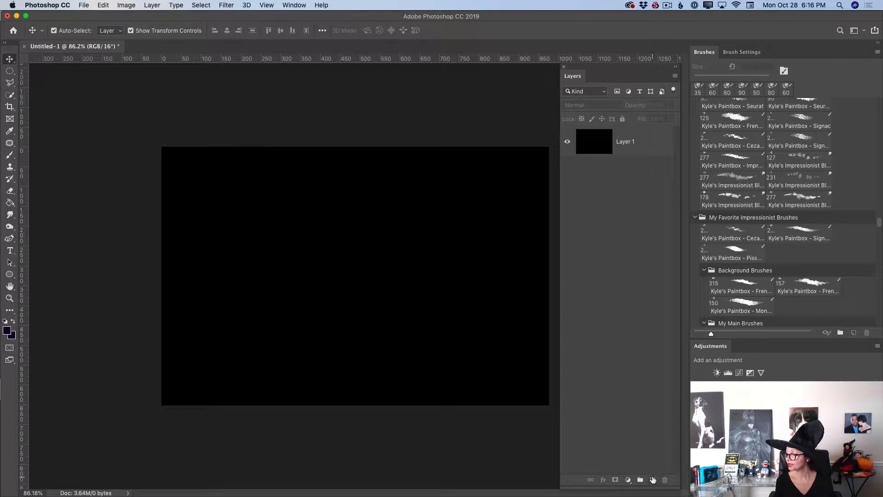
Add a new layer above the black one and choose the Kyle's Paintbox - Ceza... brush from the favorite Impressionist brushes
{"action": "left_click", "coordinate": [652, 480]}
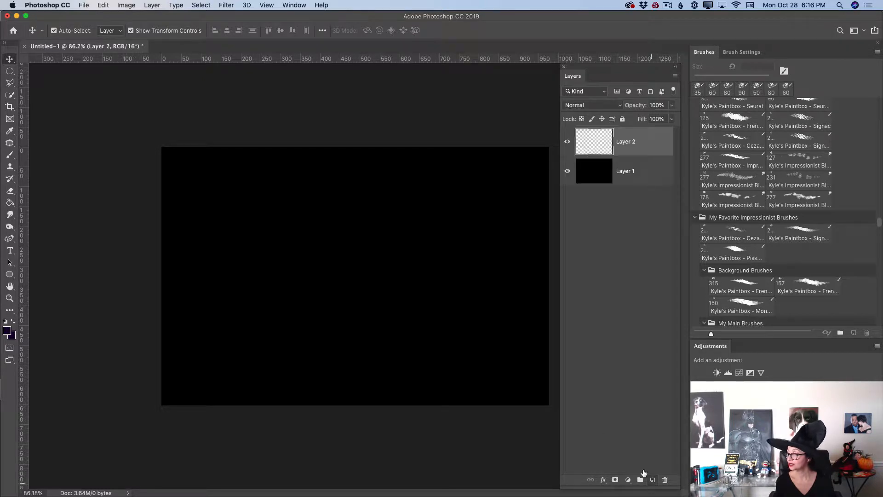
{"action": "left_click", "coordinate": [8, 156]}
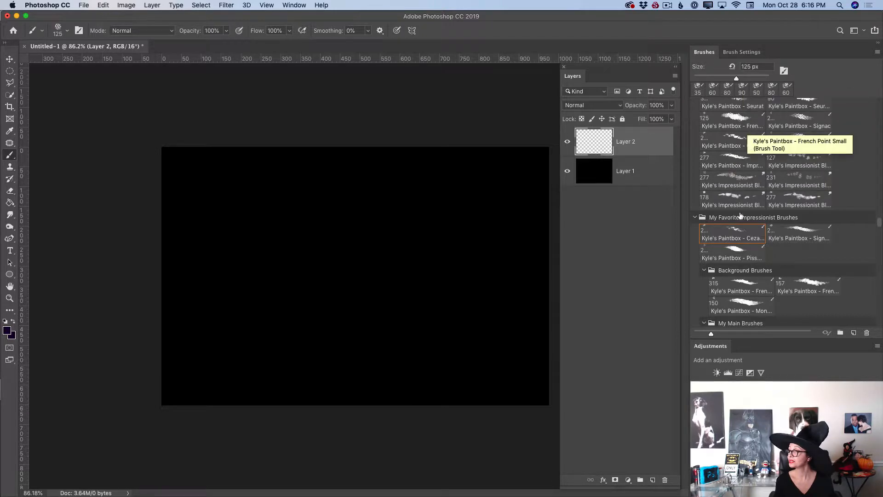
{"action": "left_click", "coordinate": [731, 233]}
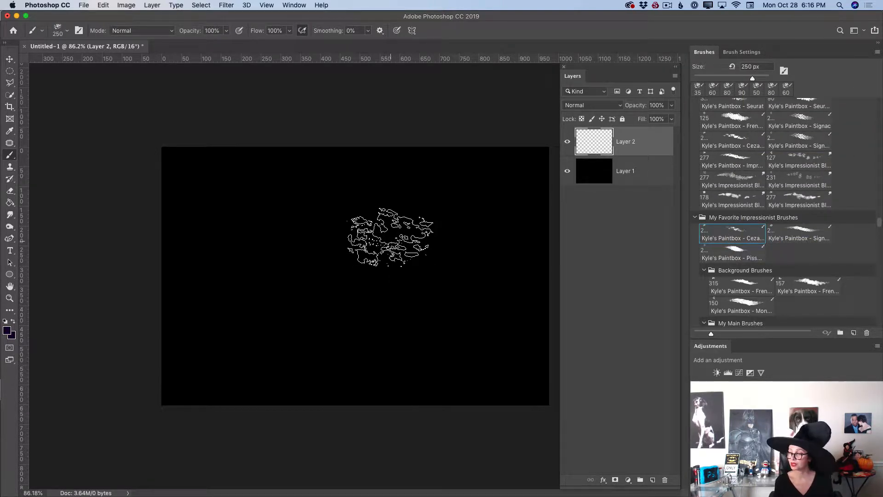
Reduce the brush size to 30 px
{"action": "key", "text": "bracketleft"}
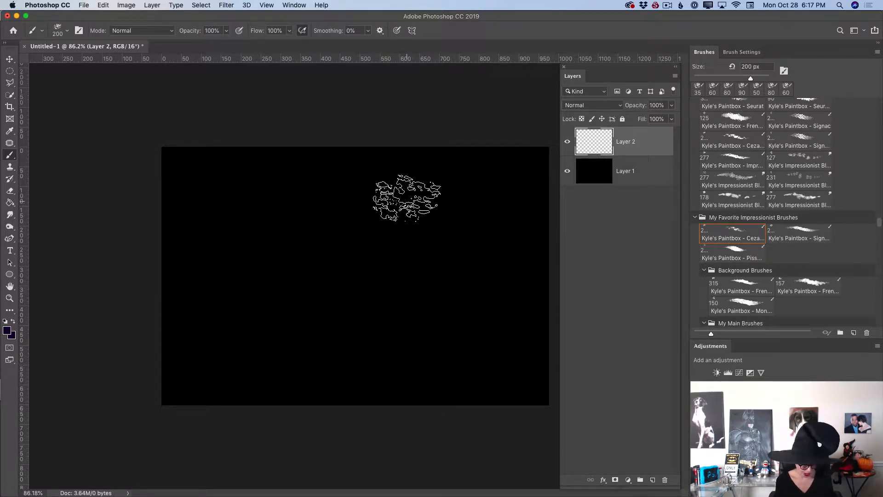
{"action": "key", "text": "bracketleft"}
{"action": "key", "text": "bracketleft"}
{"action": "key", "text": "bracketleft"}
{"action": "key", "text": "bracketleft"}
{"action": "key", "text": "bracketleft"}
{"action": "key", "text": "bracketleft"}
{"action": "key", "text": "bracketleft"}
{"action": "key", "text": "bracketleft"}
{"action": "key", "text": "bracketleft"}
{"action": "key", "text": "bracketleft"}
{"action": "key", "text": "bracketleft"}
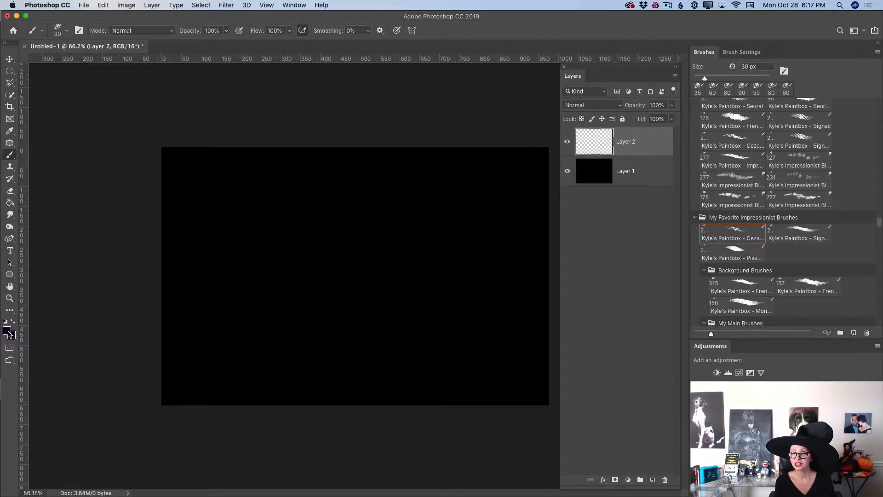
Set the foreground color to a dark purple, about #3b1175, and the background color to a slightly brighter purple
{"action": "left_click", "coordinate": [9, 334]}
{"action": "left_click_drag", "start_coordinate": [495, 339], "coordinate": [493, 326]}
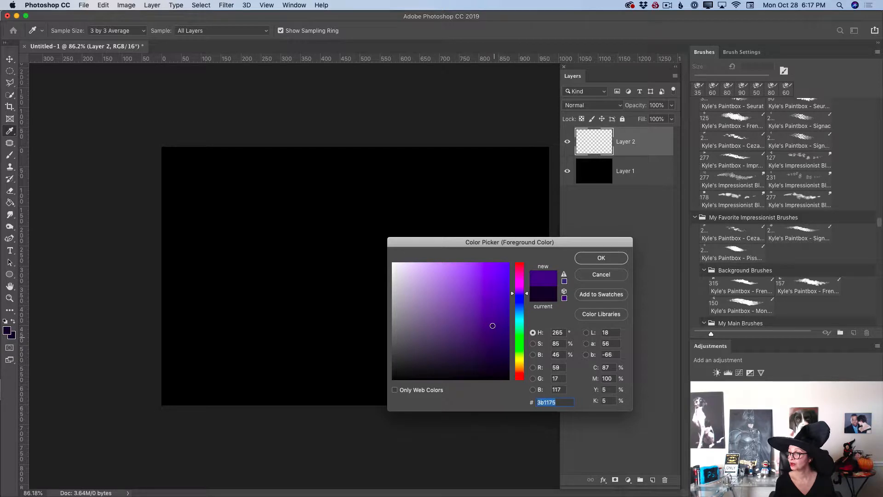
{"action": "left_click", "coordinate": [602, 258]}
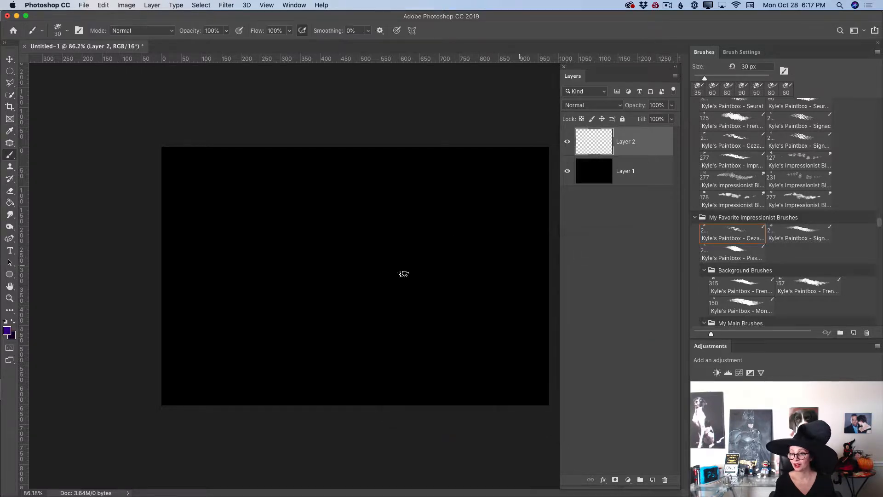
{"action": "left_click", "coordinate": [12, 337]}
{"action": "left_click_drag", "start_coordinate": [486, 320], "coordinate": [492, 310]}
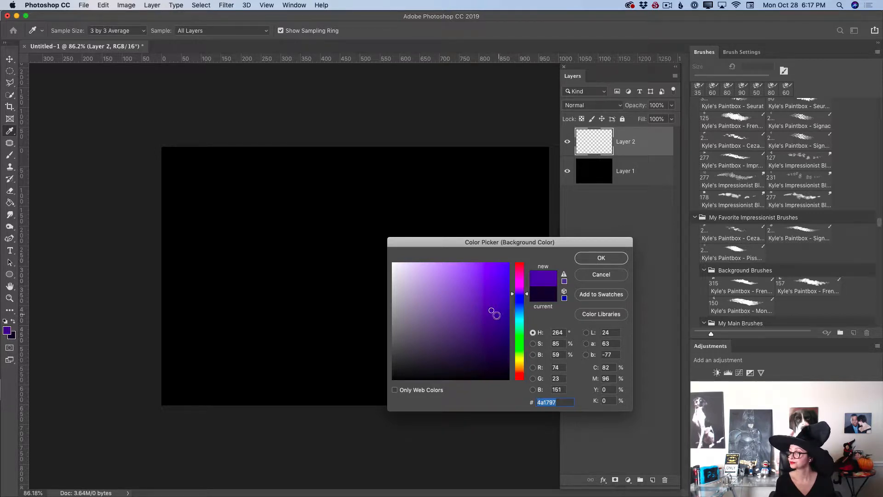
{"action": "left_click_drag", "start_coordinate": [492, 311], "coordinate": [494, 320]}
{"action": "left_click", "coordinate": [593, 262]}
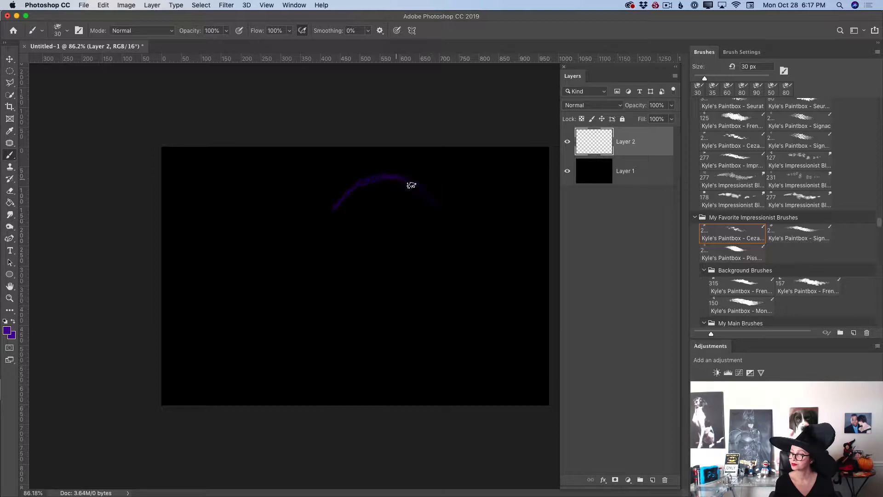
Paint the outline of the witch hat's crown in purple, with a curled tip hooking to the right and sides flaring toward the base
{"action": "left_click_drag", "start_coordinate": [411, 185], "coordinate": [426, 224]}
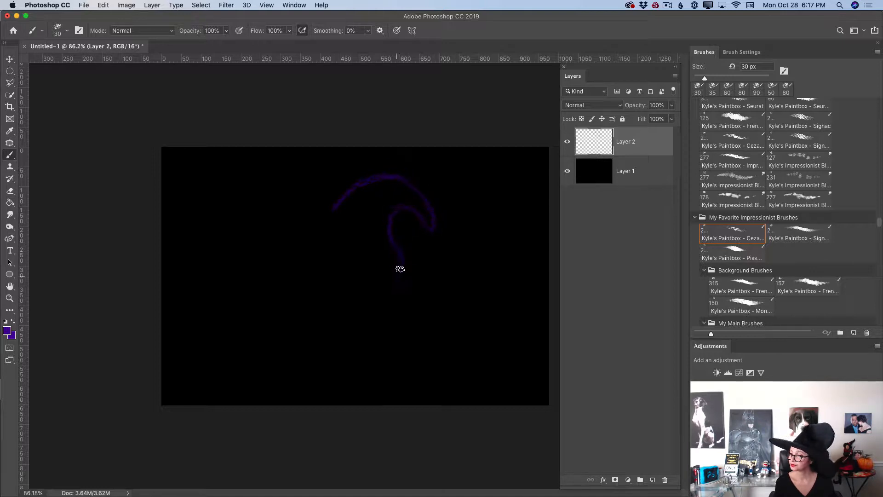
{"action": "left_click_drag", "start_coordinate": [403, 268], "coordinate": [409, 306]}
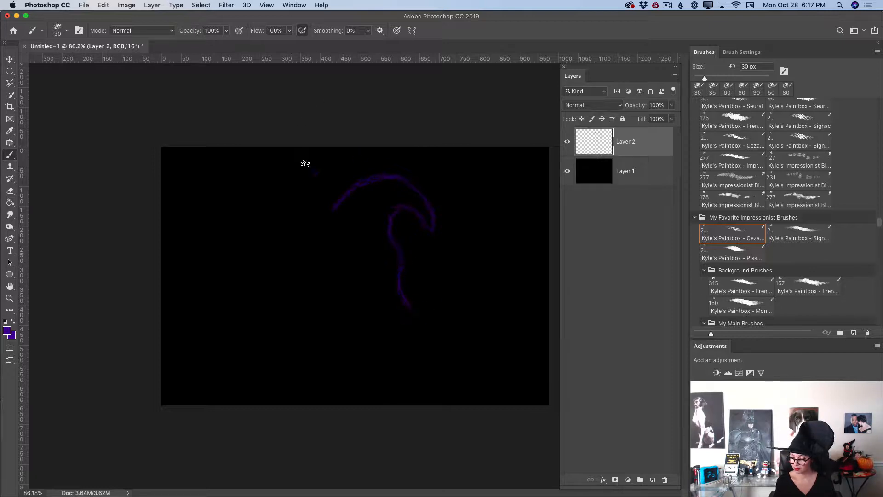
{"action": "left_click_drag", "start_coordinate": [359, 189], "coordinate": [317, 235]}
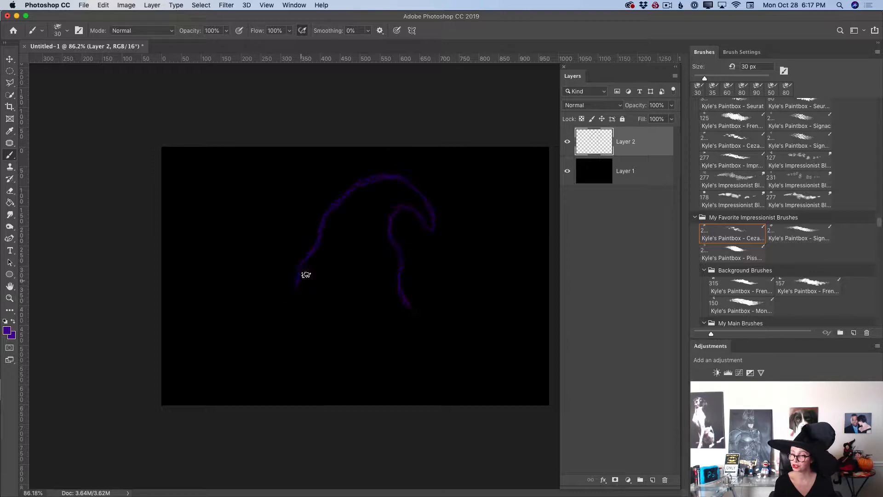
{"action": "left_click_drag", "start_coordinate": [310, 257], "coordinate": [310, 271]}
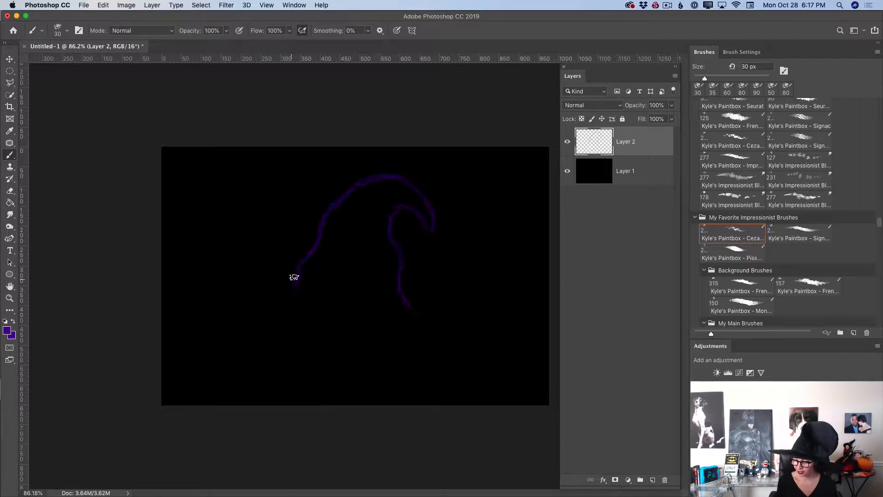
{"action": "left_click_drag", "start_coordinate": [299, 273], "coordinate": [293, 285]}
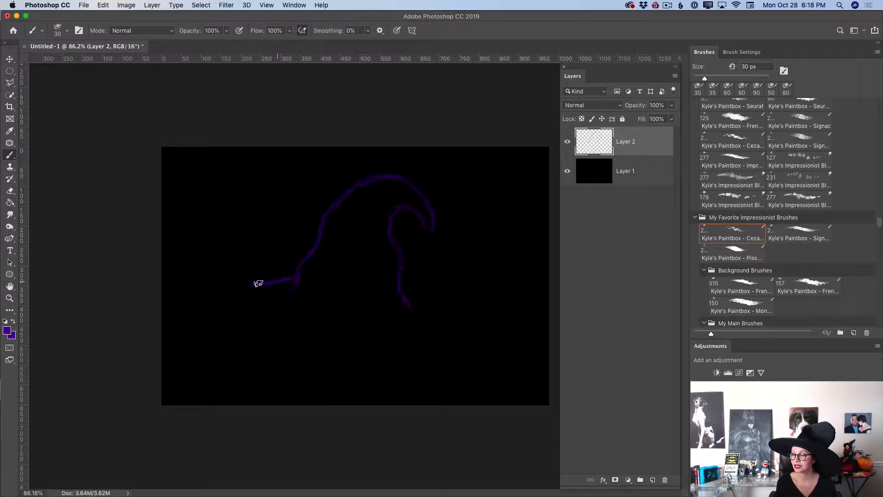
Paint the outline of the hat's wide brim with a wavy lower edge, and thicken its sides and lower edge
{"action": "left_click_drag", "start_coordinate": [259, 283], "coordinate": [246, 286]}
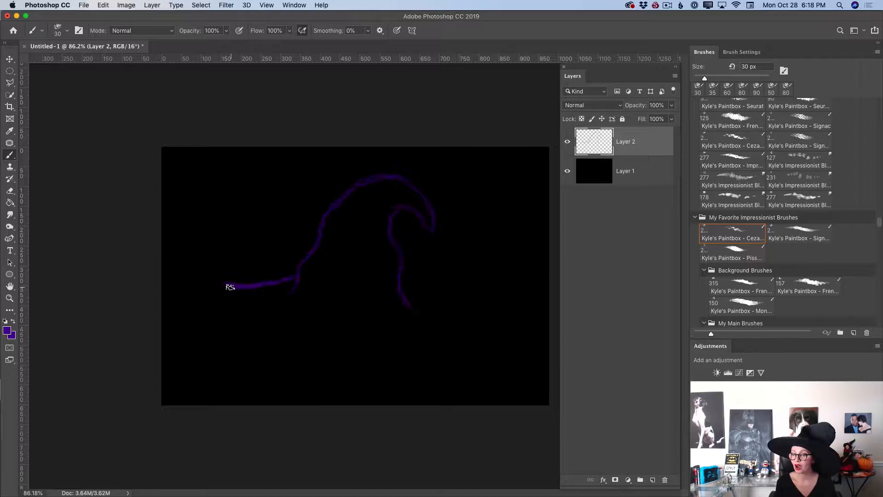
{"action": "left_click_drag", "start_coordinate": [228, 287], "coordinate": [229, 291]}
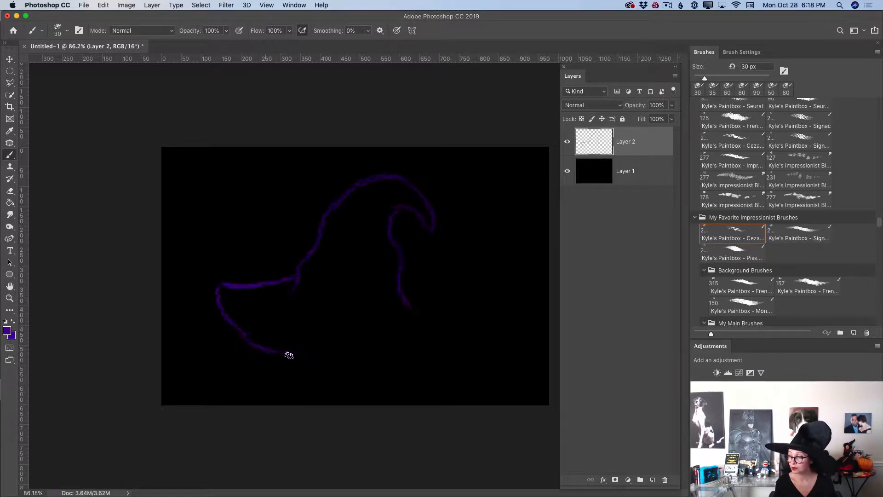
{"action": "mouse_move", "coordinate": [299, 351]}
{"action": "left_mouse_down"}
{"action": "mouse_move", "coordinate": [423, 353]}
{"action": "mouse_move", "coordinate": [392, 357]}
{"action": "mouse_move", "coordinate": [413, 355]}
{"action": "left_mouse_up"}
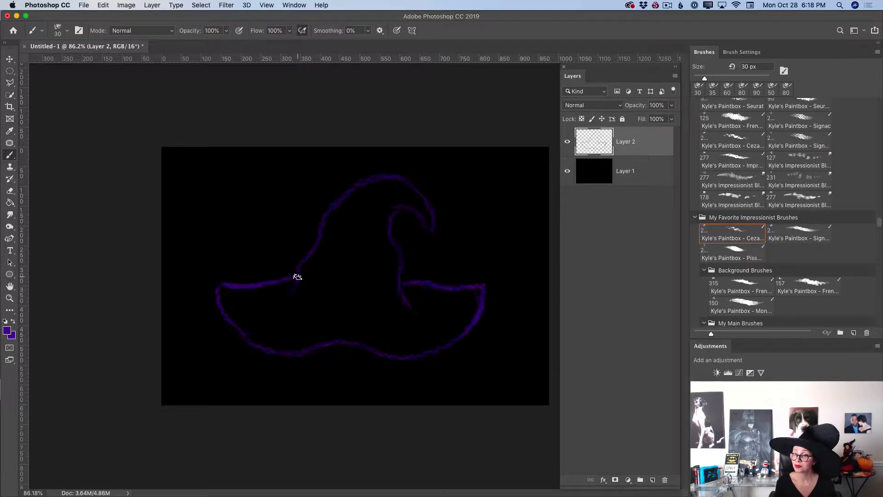
{"action": "mouse_move", "coordinate": [263, 284]}
{"action": "left_mouse_down"}
{"action": "mouse_move", "coordinate": [235, 284]}
{"action": "mouse_move", "coordinate": [215, 297]}
{"action": "mouse_move", "coordinate": [226, 323]}
{"action": "left_mouse_up"}
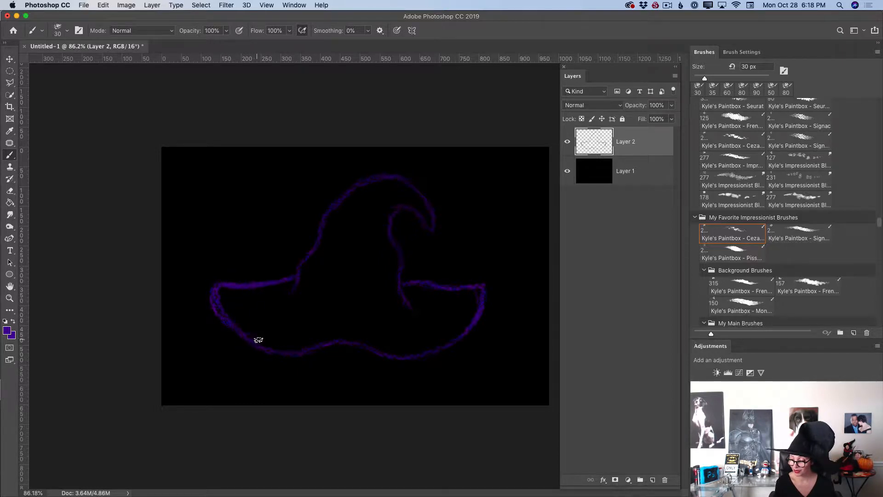
{"action": "mouse_move", "coordinate": [240, 338]}
{"action": "left_mouse_down"}
{"action": "mouse_move", "coordinate": [272, 356]}
{"action": "mouse_move", "coordinate": [314, 349]}
{"action": "left_mouse_up"}
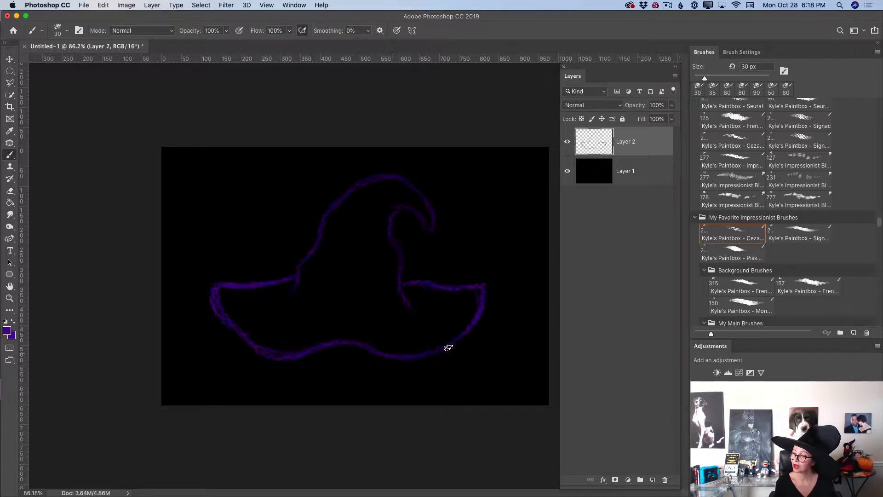
{"action": "left_click_drag", "start_coordinate": [481, 310], "coordinate": [456, 331]}
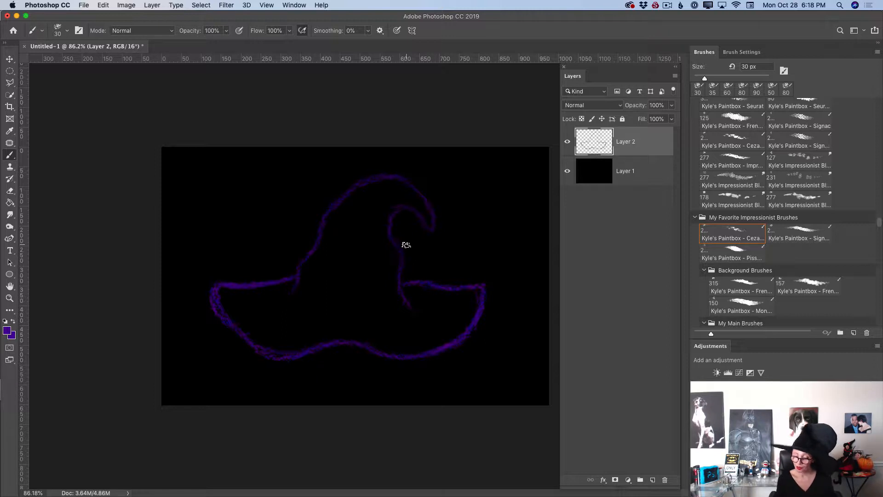
Enlarge the brush to 45 px and fill the hat's tip and upper crown with textured purple strokes
{"action": "key", "text": "bracketright"}
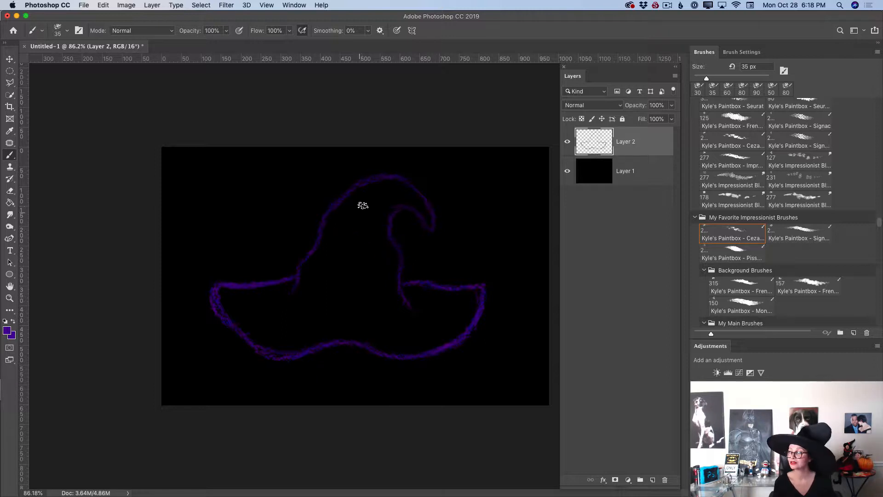
{"action": "key", "text": "bracketright"}
{"action": "mouse_move", "coordinate": [355, 197]}
{"action": "left_mouse_down"}
{"action": "mouse_move", "coordinate": [376, 186]}
{"action": "mouse_move", "coordinate": [353, 196]}
{"action": "mouse_move", "coordinate": [394, 186]}
{"action": "mouse_move", "coordinate": [369, 188]}
{"action": "mouse_move", "coordinate": [407, 192]}
{"action": "mouse_move", "coordinate": [381, 183]}
{"action": "mouse_move", "coordinate": [409, 196]}
{"action": "mouse_move", "coordinate": [363, 194]}
{"action": "mouse_move", "coordinate": [400, 189]}
{"action": "mouse_move", "coordinate": [373, 197]}
{"action": "mouse_move", "coordinate": [419, 202]}
{"action": "mouse_move", "coordinate": [402, 186]}
{"action": "mouse_move", "coordinate": [430, 220]}
{"action": "left_mouse_up"}
{"action": "mouse_move", "coordinate": [363, 215]}
{"action": "left_mouse_down"}
{"action": "mouse_move", "coordinate": [330, 213]}
{"action": "mouse_move", "coordinate": [329, 223]}
{"action": "mouse_move", "coordinate": [371, 199]}
{"action": "mouse_move", "coordinate": [365, 218]}
{"action": "mouse_move", "coordinate": [387, 206]}
{"action": "mouse_move", "coordinate": [384, 219]}
{"action": "mouse_move", "coordinate": [377, 208]}
{"action": "mouse_move", "coordinate": [348, 232]}
{"action": "mouse_move", "coordinate": [344, 221]}
{"action": "mouse_move", "coordinate": [327, 232]}
{"action": "mouse_move", "coordinate": [303, 278]}
{"action": "mouse_move", "coordinate": [334, 228]}
{"action": "mouse_move", "coordinate": [325, 236]}
{"action": "mouse_move", "coordinate": [323, 257]}
{"action": "mouse_move", "coordinate": [352, 215]}
{"action": "mouse_move", "coordinate": [344, 237]}
{"action": "mouse_move", "coordinate": [369, 217]}
{"action": "mouse_move", "coordinate": [369, 242]}
{"action": "mouse_move", "coordinate": [379, 228]}
{"action": "mouse_move", "coordinate": [397, 263]}
{"action": "mouse_move", "coordinate": [390, 234]}
{"action": "mouse_move", "coordinate": [394, 269]}
{"action": "left_mouse_up"}
{"action": "mouse_move", "coordinate": [330, 233]}
{"action": "left_mouse_down"}
{"action": "mouse_move", "coordinate": [311, 252]}
{"action": "mouse_move", "coordinate": [313, 273]}
{"action": "mouse_move", "coordinate": [338, 251]}
{"action": "mouse_move", "coordinate": [335, 214]}
{"action": "mouse_move", "coordinate": [313, 247]}
{"action": "mouse_move", "coordinate": [311, 278]}
{"action": "mouse_move", "coordinate": [329, 216]}
{"action": "mouse_move", "coordinate": [309, 270]}
{"action": "mouse_move", "coordinate": [327, 240]}
{"action": "mouse_move", "coordinate": [304, 267]}
{"action": "mouse_move", "coordinate": [342, 248]}
{"action": "mouse_move", "coordinate": [318, 265]}
{"action": "left_mouse_up"}
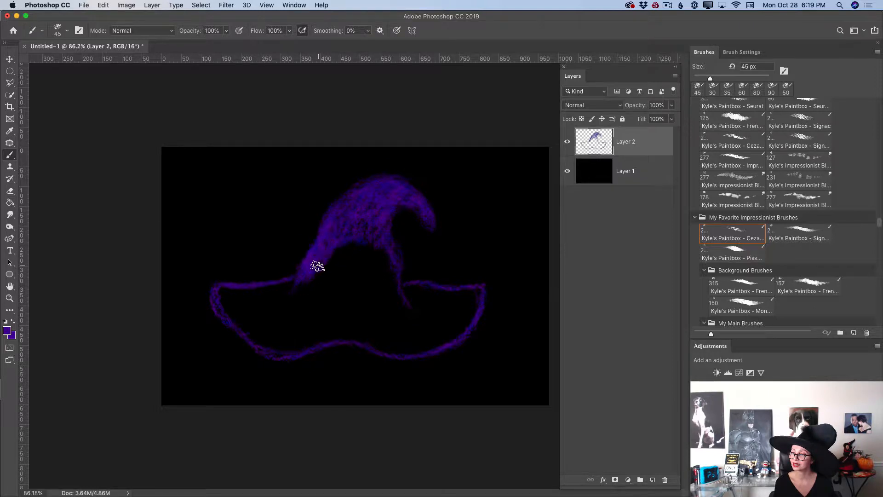
Fill the brim and the rest of the crown with textured purple, enlarging the brush to 70 px
{"action": "left_click_drag", "start_coordinate": [223, 291], "coordinate": [242, 289]}
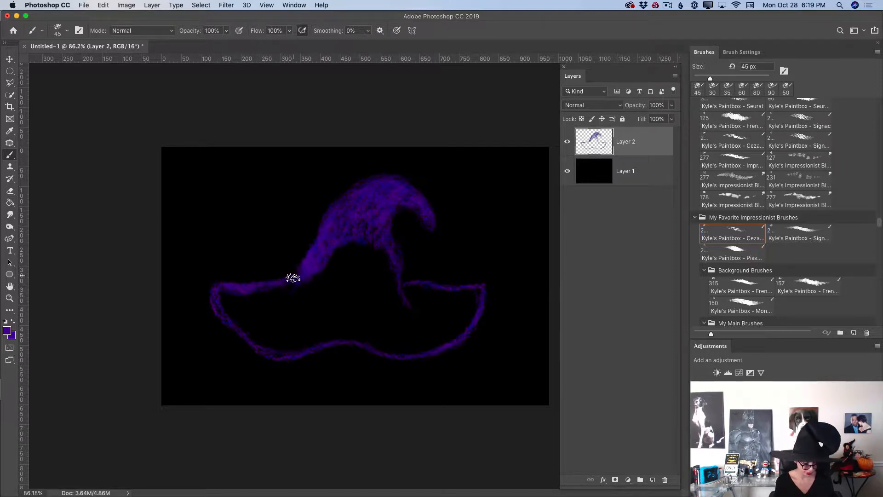
{"action": "key", "text": "bracketright"}
{"action": "key", "text": "bracketright"}
{"action": "key", "text": "bracketright"}
{"action": "mouse_move", "coordinate": [227, 301]}
{"action": "left_mouse_down"}
{"action": "mouse_move", "coordinate": [284, 287]}
{"action": "mouse_move", "coordinate": [226, 294]}
{"action": "mouse_move", "coordinate": [224, 309]}
{"action": "mouse_move", "coordinate": [235, 318]}
{"action": "mouse_move", "coordinate": [219, 298]}
{"action": "mouse_move", "coordinate": [234, 319]}
{"action": "mouse_move", "coordinate": [235, 309]}
{"action": "mouse_move", "coordinate": [263, 307]}
{"action": "mouse_move", "coordinate": [248, 309]}
{"action": "mouse_move", "coordinate": [250, 320]}
{"action": "mouse_move", "coordinate": [224, 314]}
{"action": "mouse_move", "coordinate": [267, 344]}
{"action": "mouse_move", "coordinate": [259, 336]}
{"action": "mouse_move", "coordinate": [283, 344]}
{"action": "mouse_move", "coordinate": [274, 349]}
{"action": "mouse_move", "coordinate": [300, 350]}
{"action": "mouse_move", "coordinate": [281, 348]}
{"action": "mouse_move", "coordinate": [285, 331]}
{"action": "mouse_move", "coordinate": [257, 305]}
{"action": "mouse_move", "coordinate": [297, 295]}
{"action": "mouse_move", "coordinate": [284, 289]}
{"action": "mouse_move", "coordinate": [343, 255]}
{"action": "mouse_move", "coordinate": [336, 250]}
{"action": "mouse_move", "coordinate": [341, 266]}
{"action": "mouse_move", "coordinate": [355, 250]}
{"action": "mouse_move", "coordinate": [377, 265]}
{"action": "mouse_move", "coordinate": [384, 248]}
{"action": "mouse_move", "coordinate": [393, 278]}
{"action": "mouse_move", "coordinate": [370, 268]}
{"action": "mouse_move", "coordinate": [356, 242]}
{"action": "mouse_move", "coordinate": [346, 277]}
{"action": "mouse_move", "coordinate": [336, 259]}
{"action": "mouse_move", "coordinate": [325, 283]}
{"action": "mouse_move", "coordinate": [314, 282]}
{"action": "mouse_move", "coordinate": [338, 243]}
{"action": "mouse_move", "coordinate": [353, 291]}
{"action": "mouse_move", "coordinate": [367, 275]}
{"action": "mouse_move", "coordinate": [377, 293]}
{"action": "mouse_move", "coordinate": [394, 283]}
{"action": "mouse_move", "coordinate": [370, 299]}
{"action": "mouse_move", "coordinate": [319, 296]}
{"action": "mouse_move", "coordinate": [335, 298]}
{"action": "mouse_move", "coordinate": [336, 287]}
{"action": "mouse_move", "coordinate": [353, 290]}
{"action": "mouse_move", "coordinate": [299, 318]}
{"action": "mouse_move", "coordinate": [327, 318]}
{"action": "mouse_move", "coordinate": [303, 329]}
{"action": "mouse_move", "coordinate": [316, 335]}
{"action": "mouse_move", "coordinate": [339, 333]}
{"action": "mouse_move", "coordinate": [314, 342]}
{"action": "mouse_move", "coordinate": [262, 335]}
{"action": "mouse_move", "coordinate": [299, 322]}
{"action": "mouse_move", "coordinate": [414, 345]}
{"action": "mouse_move", "coordinate": [354, 341]}
{"action": "mouse_move", "coordinate": [377, 347]}
{"action": "mouse_move", "coordinate": [448, 340]}
{"action": "mouse_move", "coordinate": [457, 336]}
{"action": "mouse_move", "coordinate": [424, 306]}
{"action": "mouse_move", "coordinate": [425, 292]}
{"action": "mouse_move", "coordinate": [475, 294]}
{"action": "mouse_move", "coordinate": [443, 312]}
{"action": "mouse_move", "coordinate": [452, 322]}
{"action": "mouse_move", "coordinate": [399, 305]}
{"action": "mouse_move", "coordinate": [397, 313]}
{"action": "mouse_move", "coordinate": [341, 315]}
{"action": "mouse_move", "coordinate": [379, 324]}
{"action": "mouse_move", "coordinate": [378, 309]}
{"action": "mouse_move", "coordinate": [439, 322]}
{"action": "mouse_move", "coordinate": [380, 333]}
{"action": "mouse_move", "coordinate": [416, 331]}
{"action": "mouse_move", "coordinate": [431, 306]}
{"action": "mouse_move", "coordinate": [408, 347]}
{"action": "mouse_move", "coordinate": [448, 306]}
{"action": "mouse_move", "coordinate": [423, 343]}
{"action": "mouse_move", "coordinate": [404, 345]}
{"action": "left_mouse_up"}
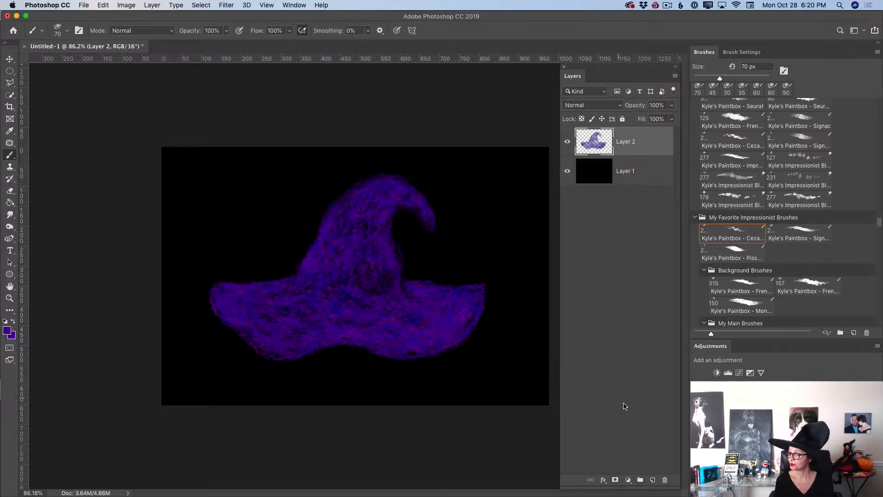
On a new layer, paint a highlight in brighter purple #5419a5 down the left side of the hat's crown
{"action": "left_click", "coordinate": [652, 480]}
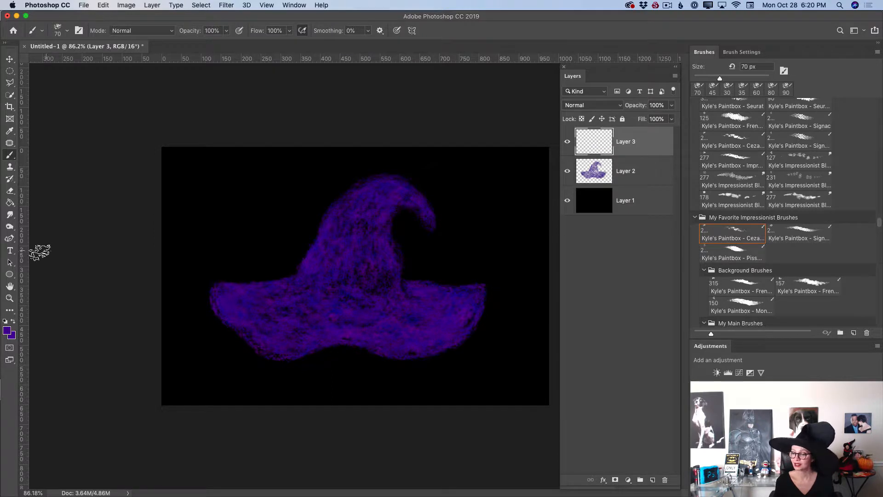
{"action": "left_click", "coordinate": [7, 332]}
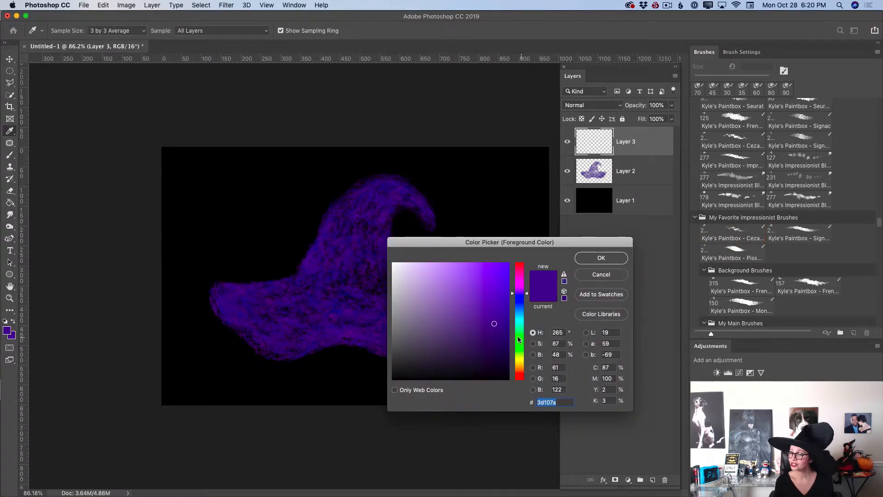
{"action": "left_click_drag", "start_coordinate": [494, 319], "coordinate": [493, 304]}
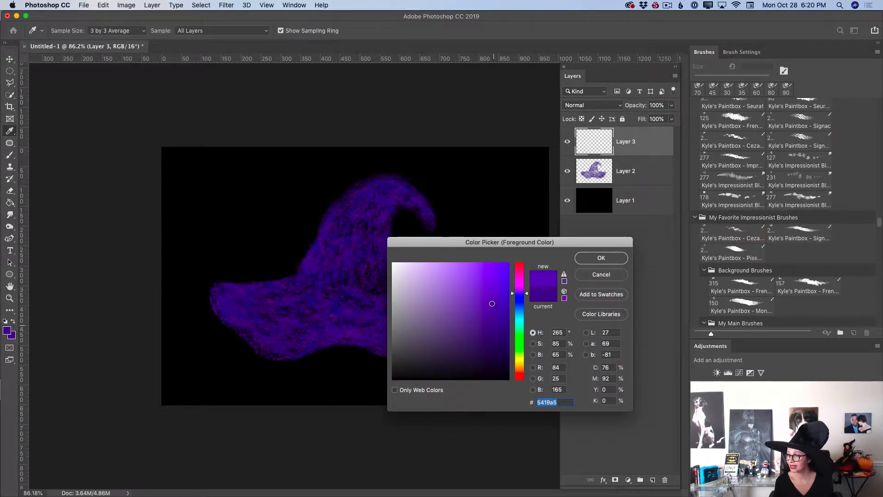
{"action": "left_click", "coordinate": [585, 261]}
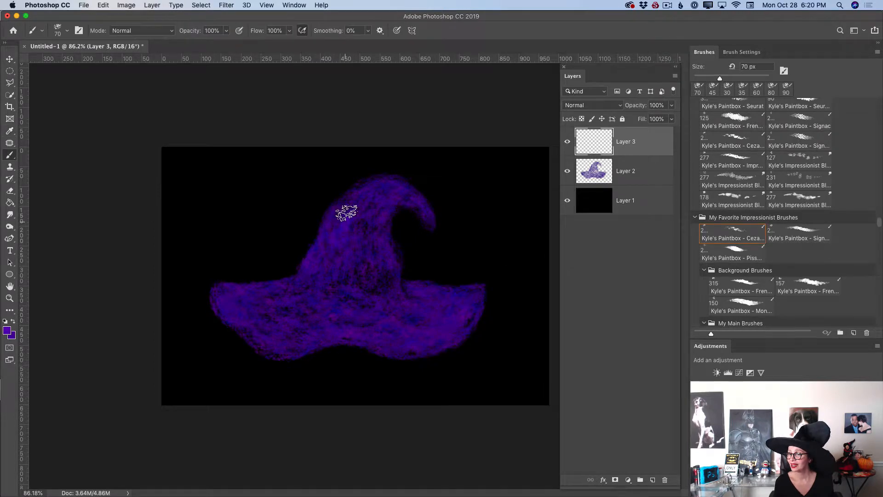
{"action": "mouse_move", "coordinate": [350, 227]}
{"action": "left_mouse_down"}
{"action": "mouse_move", "coordinate": [354, 208]}
{"action": "mouse_move", "coordinate": [337, 216]}
{"action": "mouse_move", "coordinate": [340, 230]}
{"action": "mouse_move", "coordinate": [356, 214]}
{"action": "mouse_move", "coordinate": [349, 252]}
{"action": "mouse_move", "coordinate": [340, 240]}
{"action": "mouse_move", "coordinate": [320, 265]}
{"action": "mouse_move", "coordinate": [321, 255]}
{"action": "mouse_move", "coordinate": [315, 275]}
{"action": "mouse_move", "coordinate": [331, 266]}
{"action": "mouse_move", "coordinate": [338, 247]}
{"action": "mouse_move", "coordinate": [342, 282]}
{"action": "mouse_move", "coordinate": [349, 275]}
{"action": "mouse_move", "coordinate": [337, 248]}
{"action": "mouse_move", "coordinate": [337, 278]}
{"action": "mouse_move", "coordinate": [333, 262]}
{"action": "mouse_move", "coordinate": [327, 291]}
{"action": "mouse_move", "coordinate": [322, 279]}
{"action": "mouse_move", "coordinate": [311, 286]}
{"action": "mouse_move", "coordinate": [354, 200]}
{"action": "mouse_move", "coordinate": [331, 262]}
{"action": "mouse_move", "coordinate": [339, 269]}
{"action": "mouse_move", "coordinate": [340, 244]}
{"action": "mouse_move", "coordinate": [339, 288]}
{"action": "mouse_move", "coordinate": [316, 277]}
{"action": "mouse_move", "coordinate": [325, 284]}
{"action": "mouse_move", "coordinate": [352, 200]}
{"action": "mouse_move", "coordinate": [334, 216]}
{"action": "mouse_move", "coordinate": [366, 197]}
{"action": "mouse_move", "coordinate": [338, 252]}
{"action": "mouse_move", "coordinate": [327, 284]}
{"action": "left_mouse_up"}
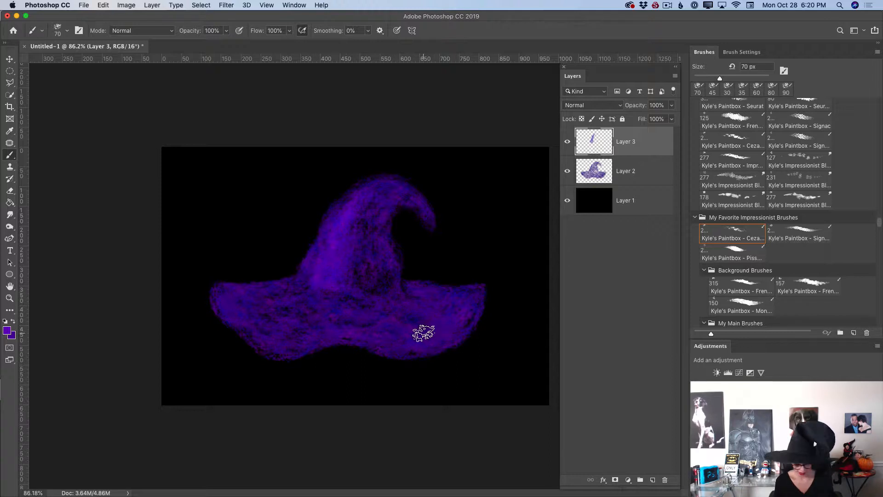
Reduce the brush to 30 px and paint a bright purple highlight along the brim's lower edge
{"action": "key", "text": "bracketleft"}
{"action": "key", "text": "bracketleft"}
{"action": "key", "text": "bracketleft"}
{"action": "key", "text": "bracketleft"}
{"action": "key", "text": "bracketleft"}
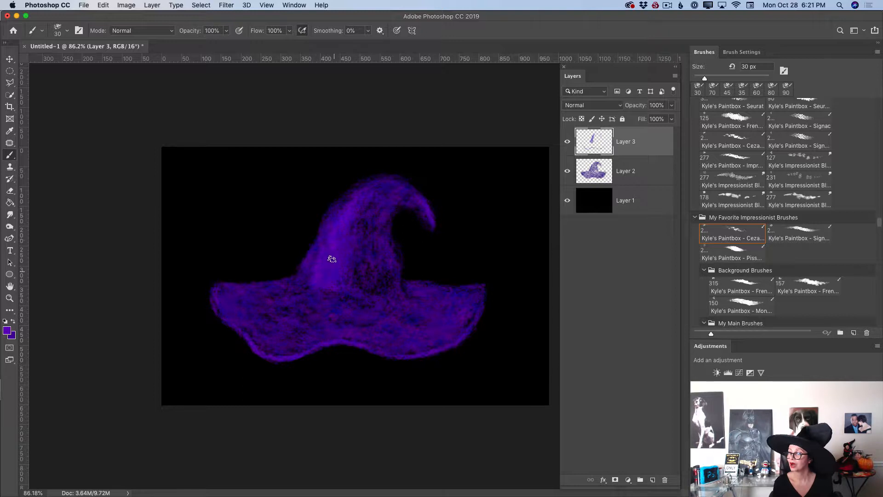
On a new layer, shade the right side of the hat's crown with near-black purple #0e041c using a 45 px brush
{"action": "left_click", "coordinate": [652, 480]}
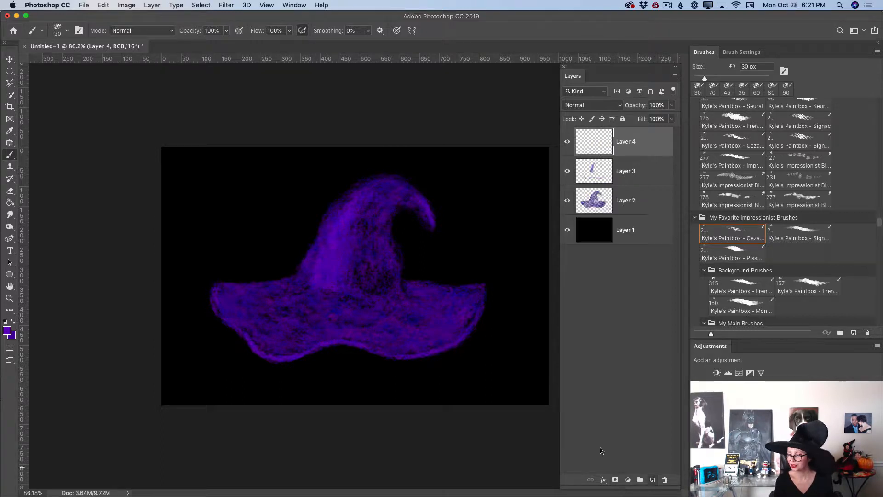
{"action": "left_click", "coordinate": [7, 331]}
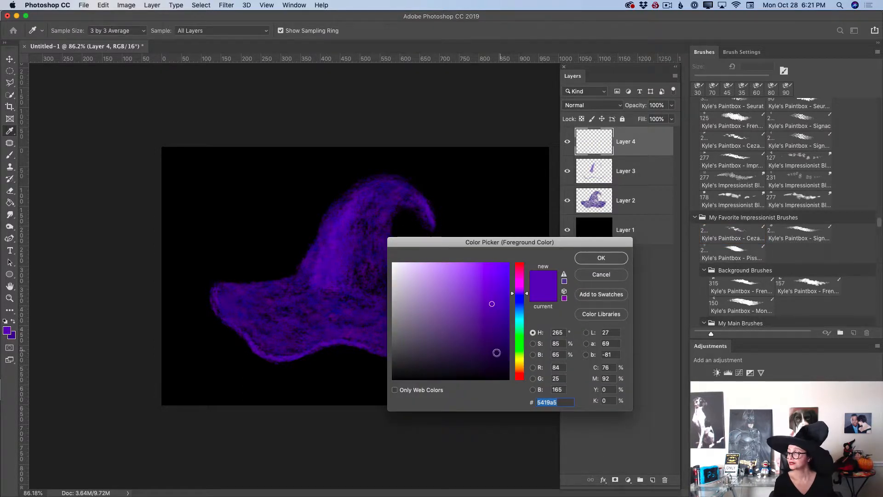
{"action": "left_click_drag", "start_coordinate": [497, 353], "coordinate": [492, 367]}
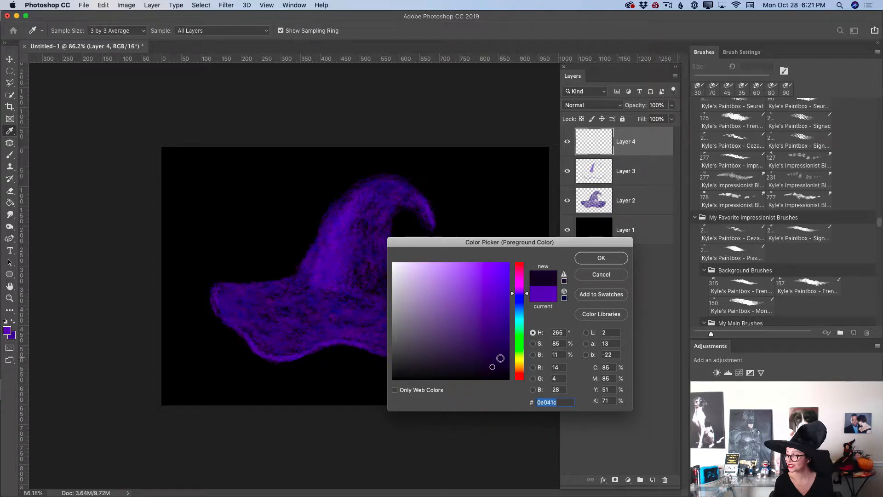
{"action": "left_click", "coordinate": [600, 259]}
{"action": "key", "text": "b"}
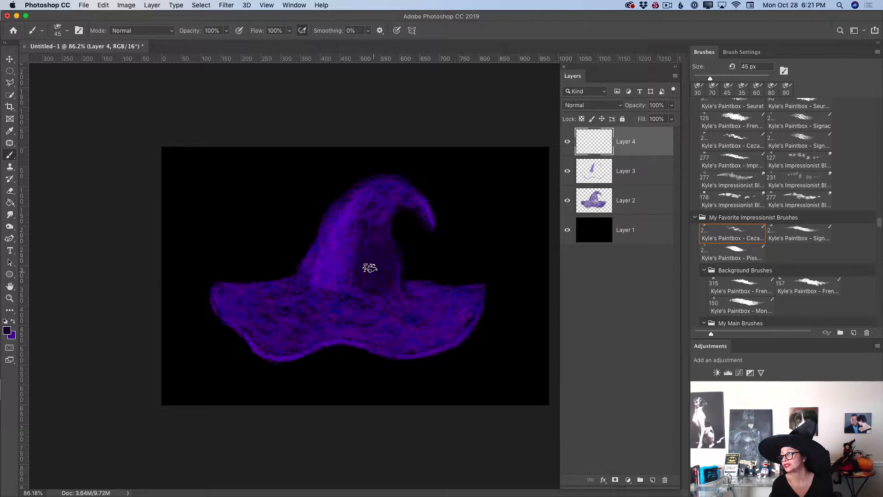
{"action": "left_click_drag", "start_coordinate": [373, 255], "coordinate": [373, 260]}
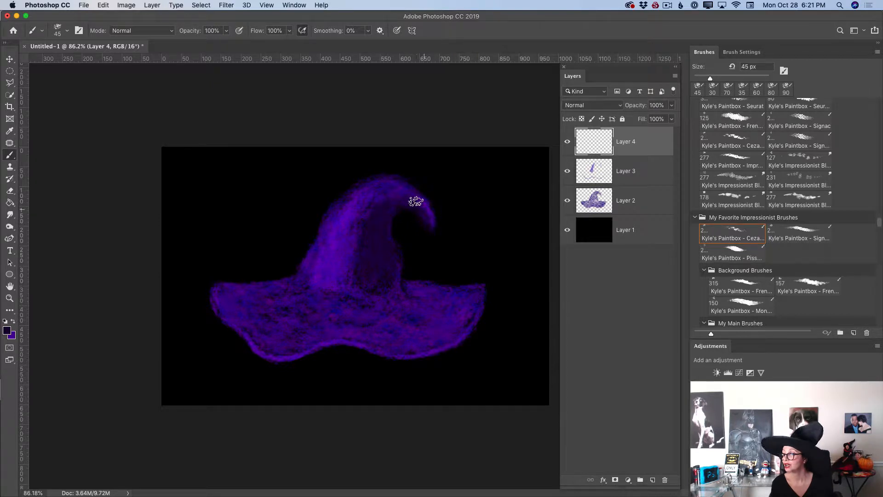
Shade under the curled tip, the crown's dark side and the upper edge of the brim with the 45 px brush
{"action": "left_click_drag", "start_coordinate": [430, 217], "coordinate": [410, 209]}
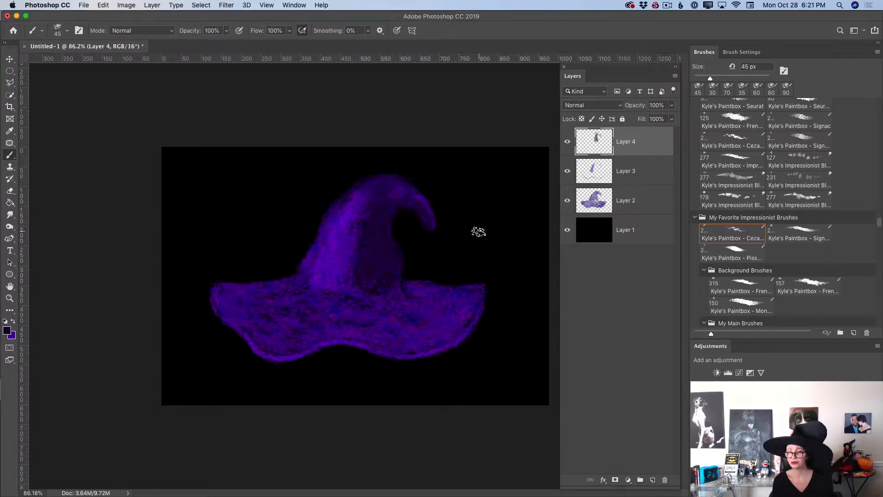
{"action": "mouse_move", "coordinate": [373, 251]}
{"action": "left_mouse_down"}
{"action": "mouse_move", "coordinate": [365, 286]}
{"action": "mouse_move", "coordinate": [379, 270]}
{"action": "mouse_move", "coordinate": [387, 274]}
{"action": "mouse_move", "coordinate": [381, 245]}
{"action": "mouse_move", "coordinate": [366, 284]}
{"action": "left_mouse_up"}
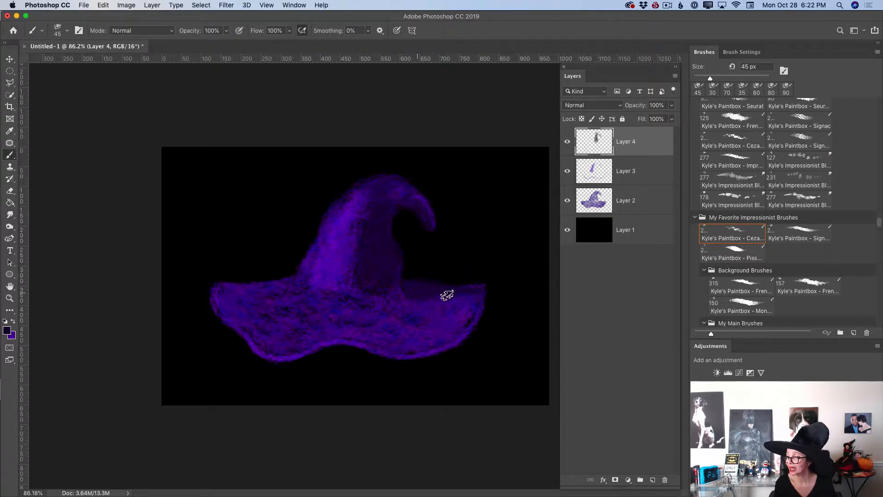
{"action": "left_click_drag", "start_coordinate": [477, 293], "coordinate": [460, 298]}
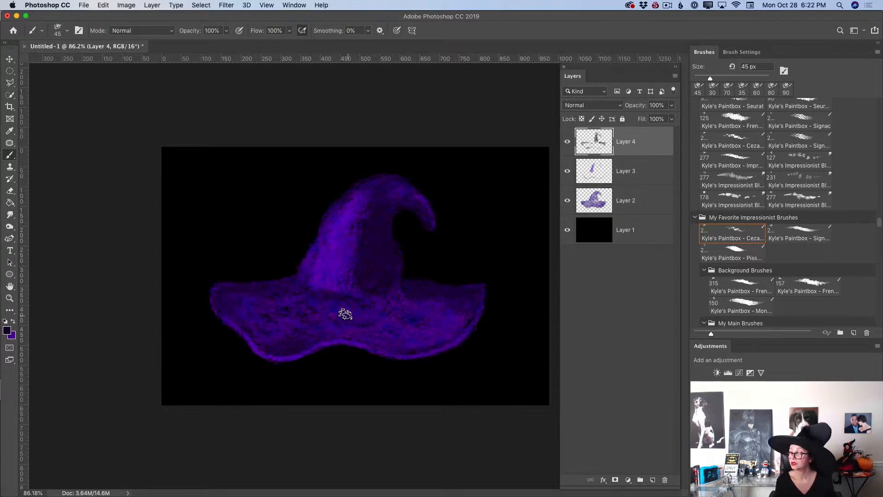
Enlarge the brush to 70 px and darken the middle of the brim just below the crown
{"action": "key", "text": "bracketright"}
{"action": "key", "text": "bracketright"}
{"action": "key", "text": "bracketright"}
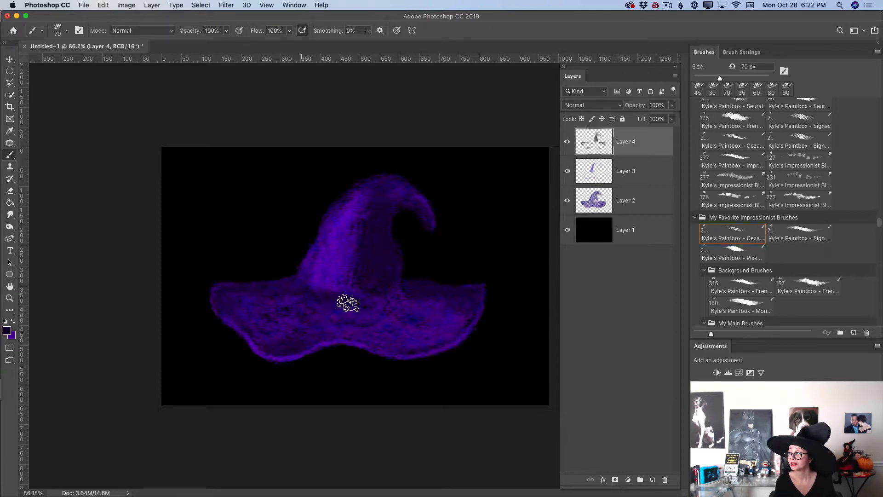
{"action": "mouse_move", "coordinate": [320, 302]}
{"action": "left_mouse_down"}
{"action": "mouse_move", "coordinate": [370, 296]}
{"action": "mouse_move", "coordinate": [344, 303]}
{"action": "mouse_move", "coordinate": [380, 301]}
{"action": "mouse_move", "coordinate": [387, 311]}
{"action": "left_mouse_up"}
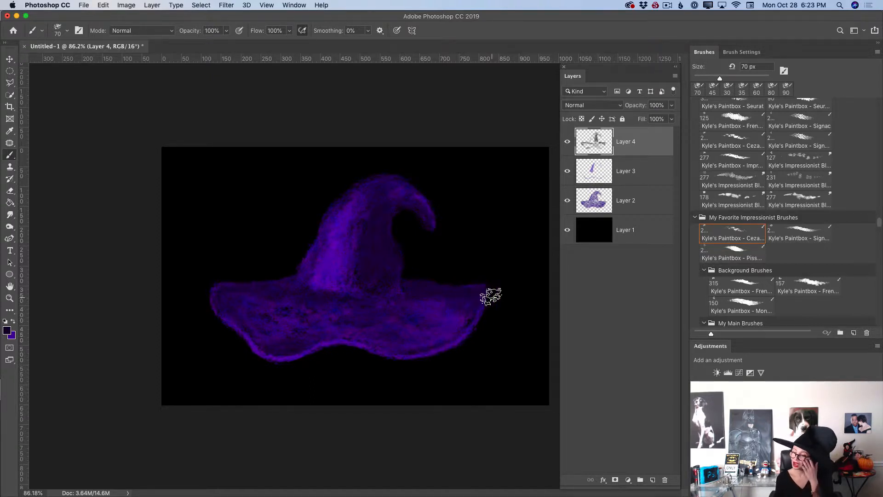
Add a new layer directly above the black background layer and set the foreground color to bright purple #8f41f9
{"action": "left_click", "coordinate": [633, 227]}
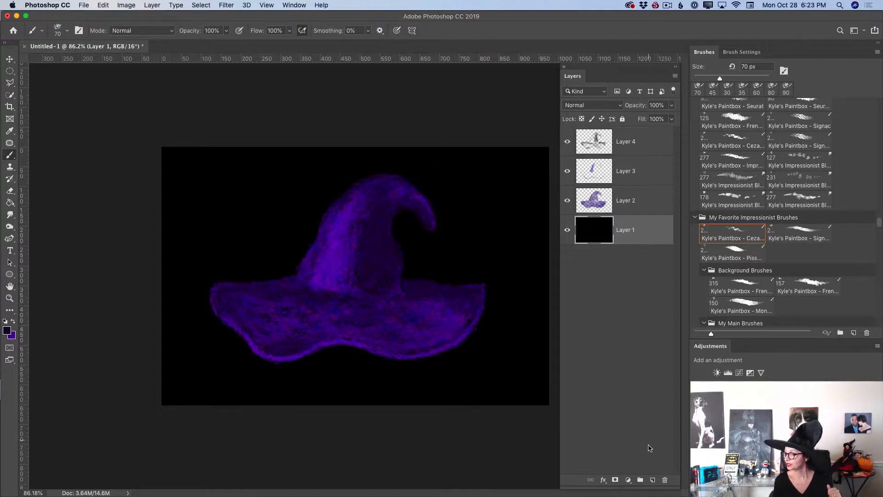
{"action": "left_click", "coordinate": [652, 480]}
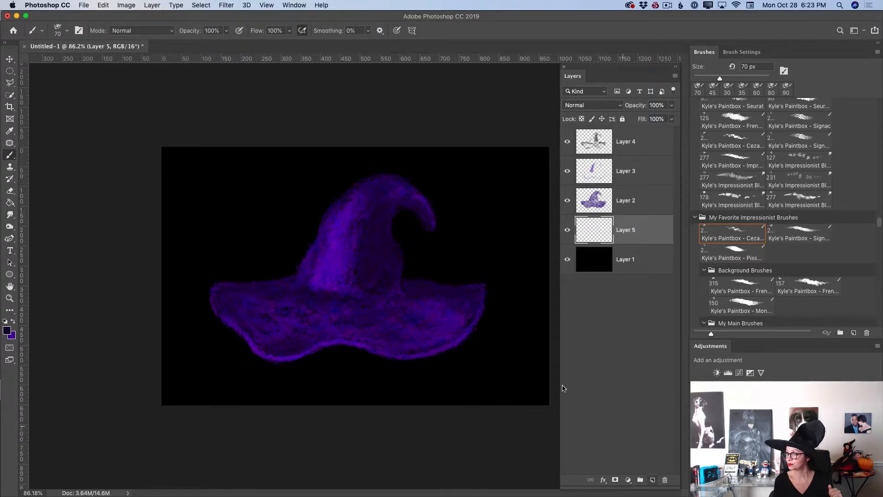
{"action": "left_click", "coordinate": [6, 332]}
{"action": "left_click_drag", "start_coordinate": [480, 308], "coordinate": [485, 272]}
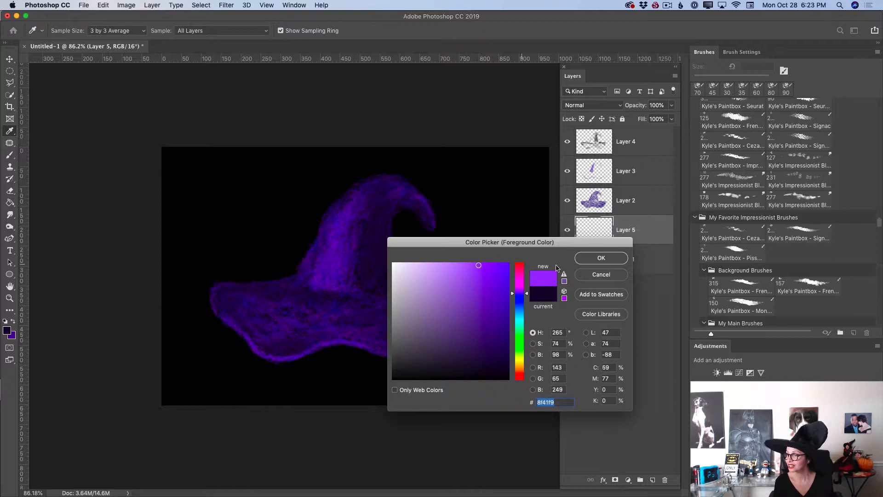
{"action": "left_click", "coordinate": [594, 259]}
{"action": "key", "text": "b"}
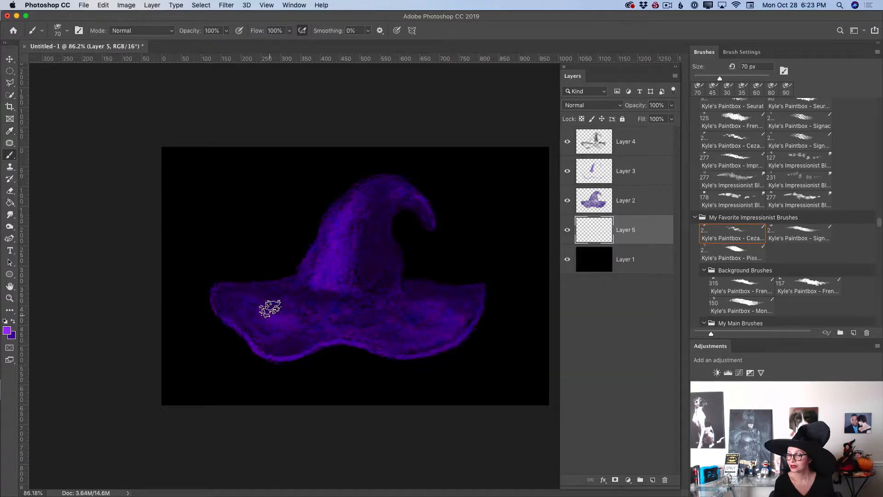
Paint bright purple highlights across the brim and the crown's left side, starting with a 70 px brush and reducing it to 30 px
{"action": "mouse_move", "coordinate": [241, 310]}
{"action": "left_mouse_down"}
{"action": "mouse_move", "coordinate": [263, 313]}
{"action": "mouse_move", "coordinate": [278, 298]}
{"action": "mouse_move", "coordinate": [285, 328]}
{"action": "mouse_move", "coordinate": [277, 307]}
{"action": "mouse_move", "coordinate": [306, 317]}
{"action": "mouse_move", "coordinate": [258, 325]}
{"action": "mouse_move", "coordinate": [310, 310]}
{"action": "mouse_move", "coordinate": [328, 244]}
{"action": "mouse_move", "coordinate": [321, 271]}
{"action": "mouse_move", "coordinate": [351, 285]}
{"action": "mouse_move", "coordinate": [359, 231]}
{"action": "mouse_move", "coordinate": [346, 241]}
{"action": "mouse_move", "coordinate": [370, 193]}
{"action": "mouse_move", "coordinate": [355, 200]}
{"action": "mouse_move", "coordinate": [374, 191]}
{"action": "mouse_move", "coordinate": [356, 211]}
{"action": "mouse_move", "coordinate": [358, 230]}
{"action": "mouse_move", "coordinate": [368, 204]}
{"action": "mouse_move", "coordinate": [361, 199]}
{"action": "mouse_move", "coordinate": [399, 196]}
{"action": "mouse_move", "coordinate": [365, 193]}
{"action": "mouse_move", "coordinate": [396, 184]}
{"action": "mouse_move", "coordinate": [373, 192]}
{"action": "mouse_move", "coordinate": [347, 288]}
{"action": "mouse_move", "coordinate": [374, 284]}
{"action": "mouse_move", "coordinate": [388, 298]}
{"action": "mouse_move", "coordinate": [352, 296]}
{"action": "mouse_move", "coordinate": [358, 318]}
{"action": "mouse_move", "coordinate": [262, 312]}
{"action": "mouse_move", "coordinate": [408, 343]}
{"action": "mouse_move", "coordinate": [400, 348]}
{"action": "mouse_move", "coordinate": [459, 331]}
{"action": "mouse_move", "coordinate": [462, 318]}
{"action": "mouse_move", "coordinate": [414, 312]}
{"action": "mouse_move", "coordinate": [441, 299]}
{"action": "mouse_move", "coordinate": [454, 311]}
{"action": "left_mouse_up"}
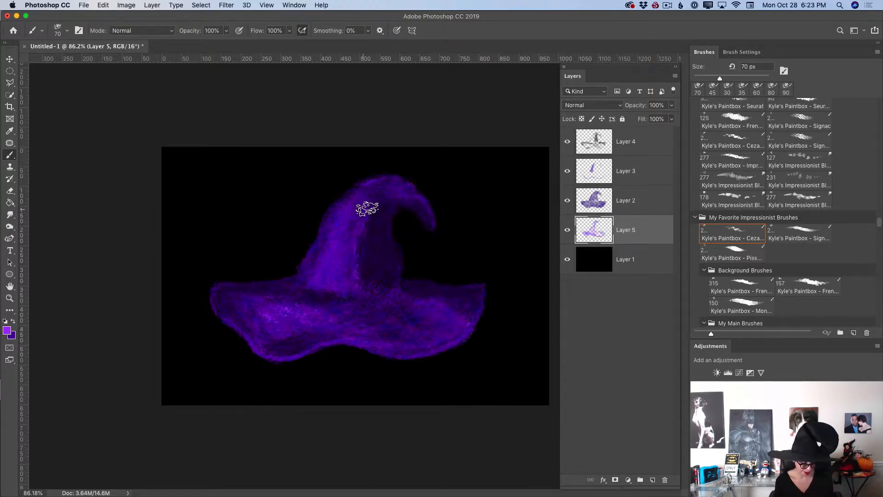
{"action": "key", "text": "bracketleft"}
{"action": "key", "text": "bracketleft"}
{"action": "key", "text": "bracketleft"}
{"action": "key", "text": "bracketleft"}
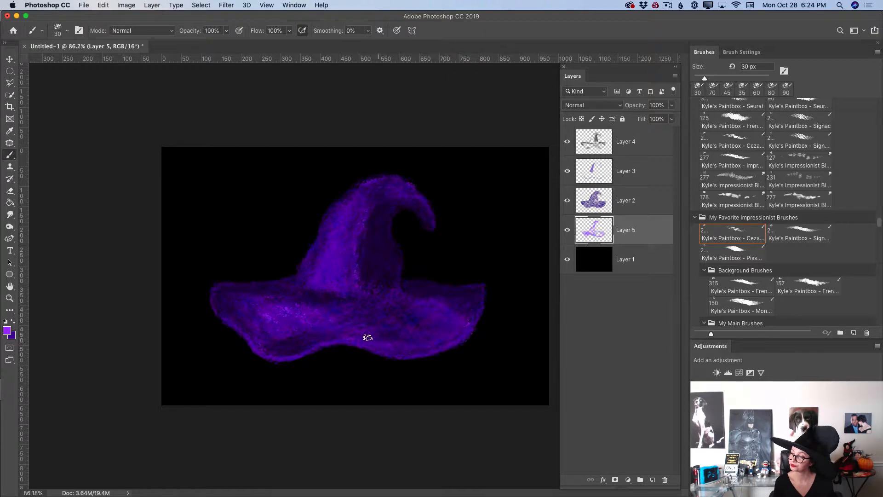
Add a new layer on top of all others and set the foreground to near-black purple #0e031d and the background to a similar dark purple
{"action": "left_click", "coordinate": [635, 136]}
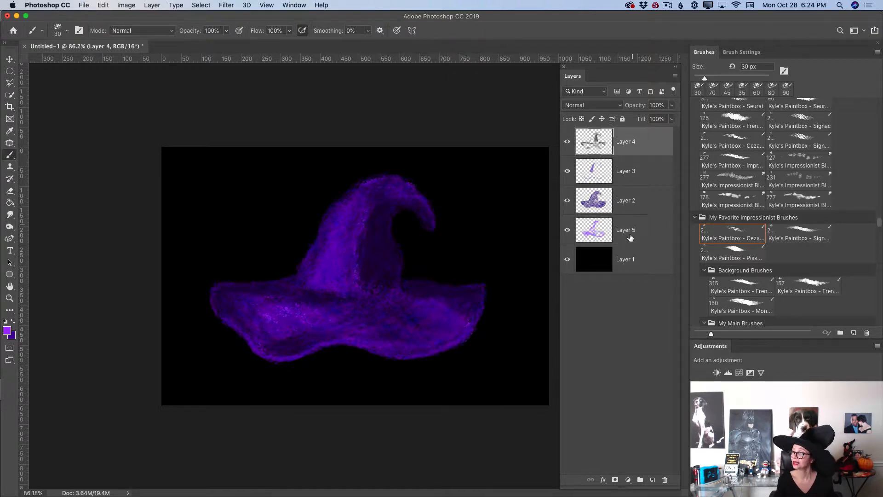
{"action": "left_click", "coordinate": [653, 480]}
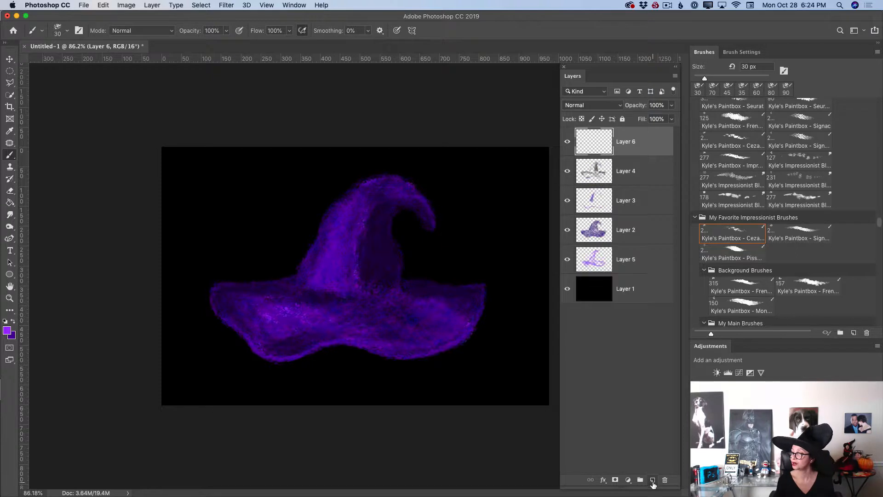
{"action": "left_click", "coordinate": [7, 331]}
{"action": "left_click_drag", "start_coordinate": [483, 362], "coordinate": [501, 367]}
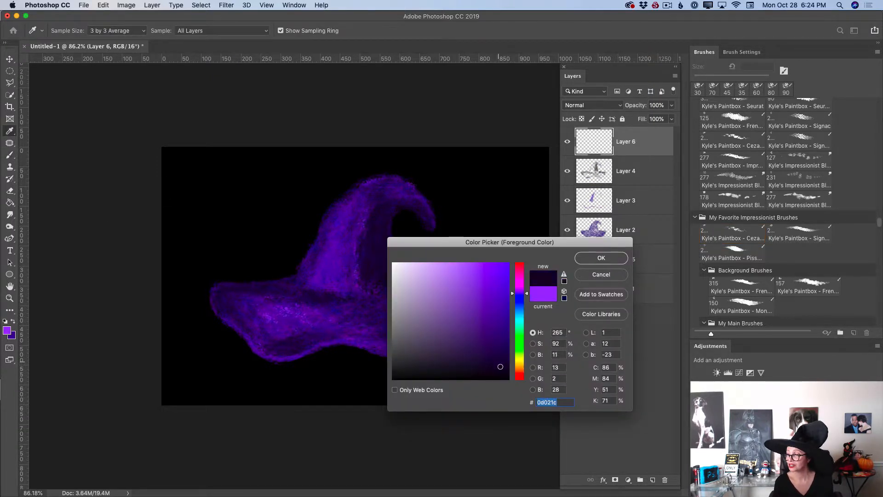
{"action": "left_click", "coordinate": [600, 259]}
{"action": "left_click", "coordinate": [14, 336]}
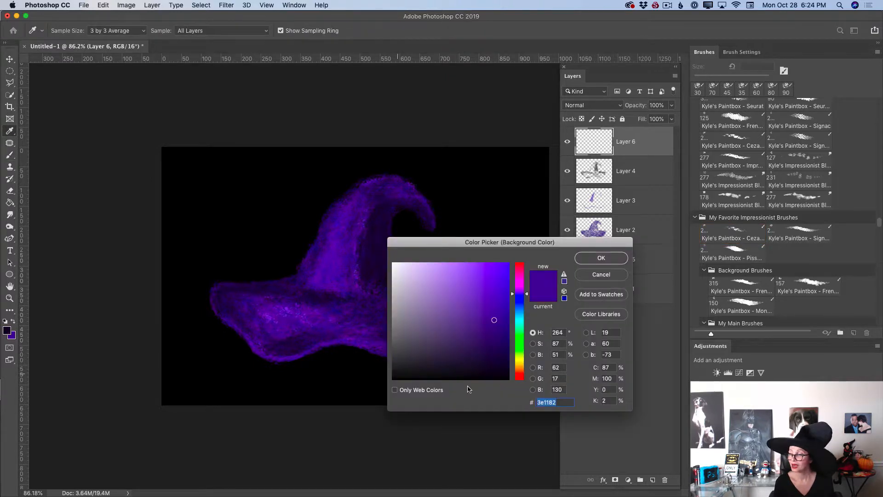
{"action": "left_click", "coordinate": [499, 358]}
{"action": "left_click", "coordinate": [602, 258]}
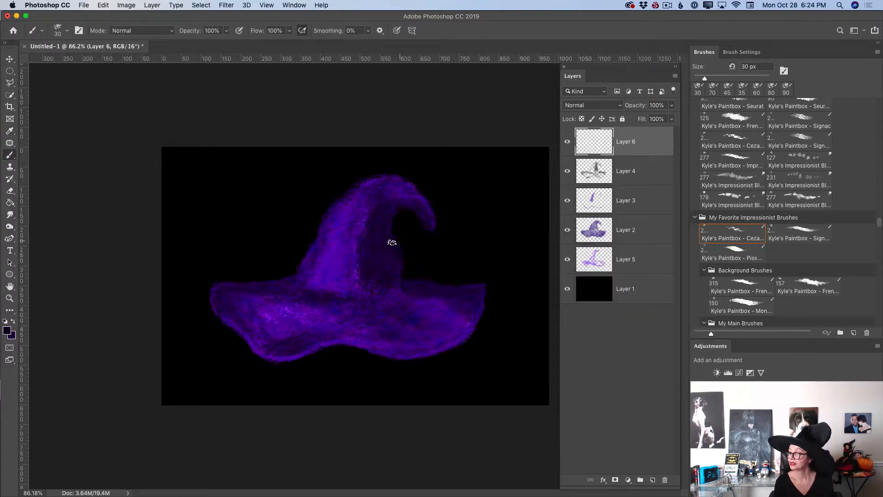
Deepen the shadow on the crown's right side with a 40 px brush, and darken the brim with a 90 px brush
{"action": "key", "text": "bracketright"}
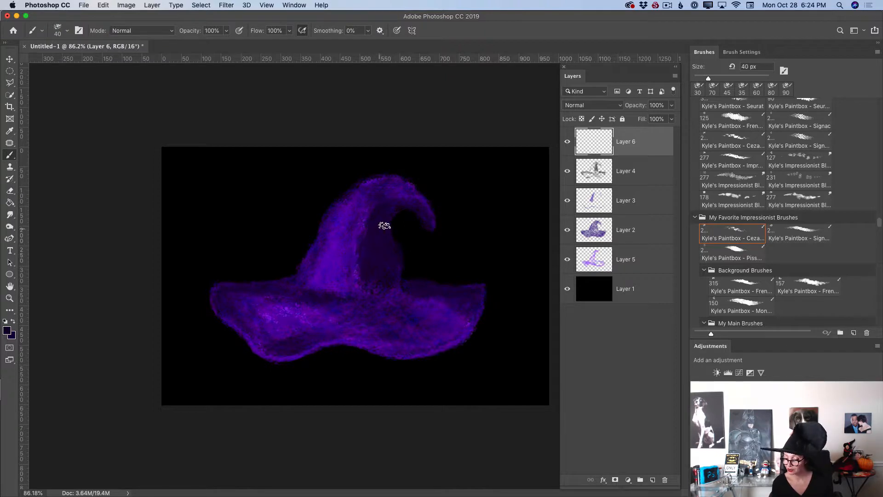
{"action": "mouse_move", "coordinate": [381, 236]}
{"action": "left_mouse_down"}
{"action": "mouse_move", "coordinate": [382, 214]}
{"action": "mouse_move", "coordinate": [387, 244]}
{"action": "mouse_move", "coordinate": [381, 218]}
{"action": "mouse_move", "coordinate": [380, 236]}
{"action": "mouse_move", "coordinate": [399, 270]}
{"action": "mouse_move", "coordinate": [384, 259]}
{"action": "mouse_move", "coordinate": [381, 280]}
{"action": "mouse_move", "coordinate": [394, 287]}
{"action": "mouse_move", "coordinate": [392, 269]}
{"action": "mouse_move", "coordinate": [393, 282]}
{"action": "mouse_move", "coordinate": [379, 264]}
{"action": "mouse_move", "coordinate": [379, 278]}
{"action": "mouse_move", "coordinate": [376, 243]}
{"action": "mouse_move", "coordinate": [399, 278]}
{"action": "mouse_move", "coordinate": [379, 217]}
{"action": "mouse_move", "coordinate": [381, 241]}
{"action": "mouse_move", "coordinate": [399, 204]}
{"action": "mouse_move", "coordinate": [382, 211]}
{"action": "mouse_move", "coordinate": [406, 203]}
{"action": "mouse_move", "coordinate": [429, 221]}
{"action": "mouse_move", "coordinate": [425, 212]}
{"action": "mouse_move", "coordinate": [386, 214]}
{"action": "mouse_move", "coordinate": [393, 208]}
{"action": "mouse_move", "coordinate": [389, 242]}
{"action": "mouse_move", "coordinate": [400, 277]}
{"action": "mouse_move", "coordinate": [388, 299]}
{"action": "mouse_move", "coordinate": [410, 260]}
{"action": "mouse_move", "coordinate": [376, 258]}
{"action": "mouse_move", "coordinate": [400, 299]}
{"action": "mouse_move", "coordinate": [410, 291]}
{"action": "mouse_move", "coordinate": [396, 271]}
{"action": "mouse_move", "coordinate": [404, 291]}
{"action": "left_mouse_up"}
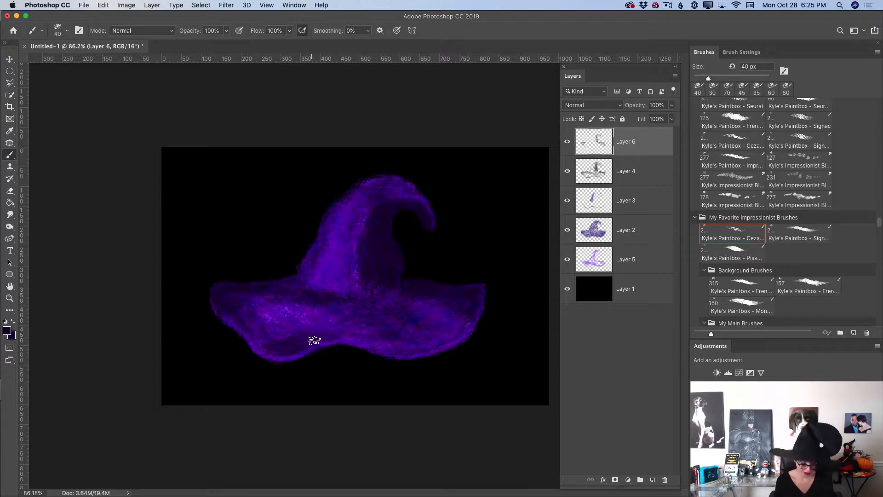
{"action": "key", "text": "bracketright"}
{"action": "key", "text": "bracketright"}
{"action": "key", "text": "bracketright"}
{"action": "key", "text": "bracketright"}
{"action": "key", "text": "bracketright"}
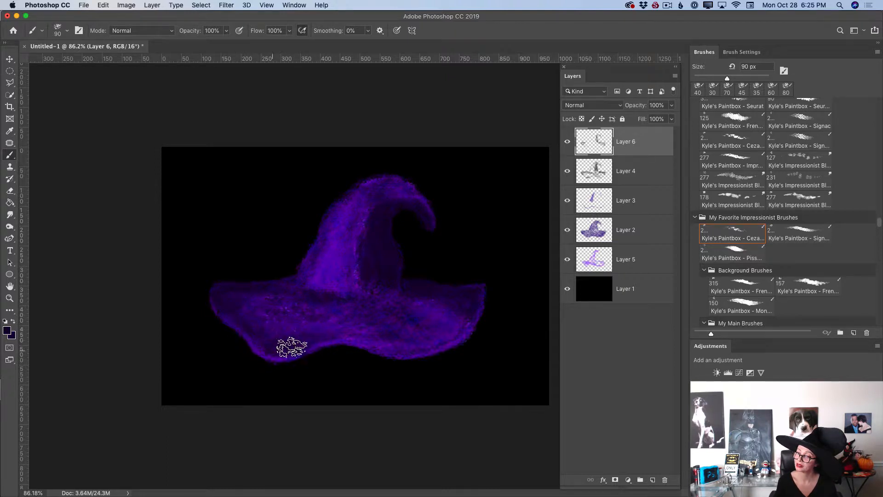
{"action": "mouse_move", "coordinate": [299, 307]}
{"action": "left_mouse_down"}
{"action": "mouse_move", "coordinate": [397, 332]}
{"action": "mouse_move", "coordinate": [402, 322]}
{"action": "mouse_move", "coordinate": [356, 322]}
{"action": "mouse_move", "coordinate": [397, 303]}
{"action": "mouse_move", "coordinate": [437, 308]}
{"action": "mouse_move", "coordinate": [451, 322]}
{"action": "mouse_move", "coordinate": [467, 315]}
{"action": "mouse_move", "coordinate": [416, 344]}
{"action": "mouse_move", "coordinate": [399, 346]}
{"action": "mouse_move", "coordinate": [429, 332]}
{"action": "mouse_move", "coordinate": [343, 336]}
{"action": "mouse_move", "coordinate": [443, 317]}
{"action": "mouse_move", "coordinate": [392, 318]}
{"action": "mouse_move", "coordinate": [394, 290]}
{"action": "mouse_move", "coordinate": [415, 314]}
{"action": "mouse_move", "coordinate": [451, 317]}
{"action": "mouse_move", "coordinate": [421, 339]}
{"action": "mouse_move", "coordinate": [368, 339]}
{"action": "mouse_move", "coordinate": [429, 316]}
{"action": "mouse_move", "coordinate": [399, 301]}
{"action": "mouse_move", "coordinate": [430, 311]}
{"action": "mouse_move", "coordinate": [374, 334]}
{"action": "mouse_move", "coordinate": [438, 335]}
{"action": "mouse_move", "coordinate": [455, 316]}
{"action": "mouse_move", "coordinate": [421, 302]}
{"action": "mouse_move", "coordinate": [417, 340]}
{"action": "mouse_move", "coordinate": [374, 345]}
{"action": "mouse_move", "coordinate": [420, 351]}
{"action": "mouse_move", "coordinate": [382, 348]}
{"action": "mouse_move", "coordinate": [457, 335]}
{"action": "mouse_move", "coordinate": [431, 345]}
{"action": "mouse_move", "coordinate": [458, 329]}
{"action": "mouse_move", "coordinate": [392, 347]}
{"action": "mouse_move", "coordinate": [322, 348]}
{"action": "left_mouse_up"}
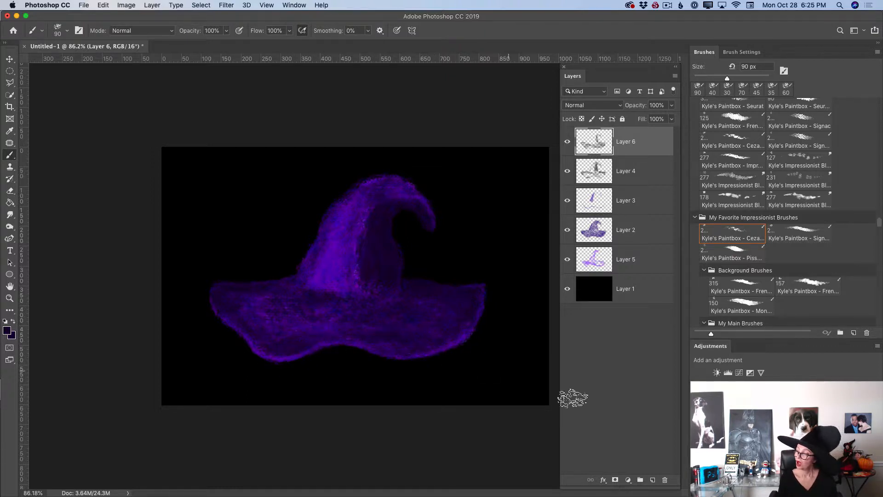
On a new layer, paint dark shading along the crown's base and the brim's upper edge with a 20 px brush
{"action": "left_click", "coordinate": [653, 480]}
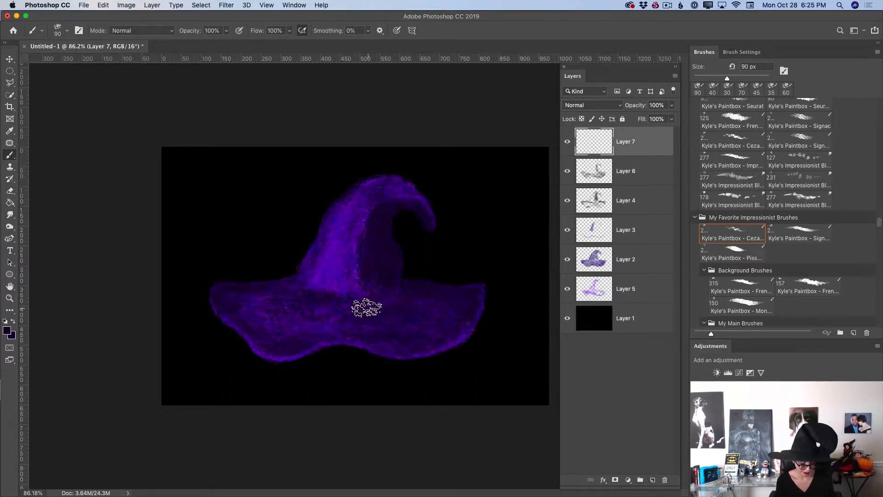
{"action": "key", "text": "bracketleft"}
{"action": "key", "text": "bracketleft"}
{"action": "key", "text": "bracketleft"}
{"action": "key", "text": "bracketleft"}
{"action": "key", "text": "bracketleft"}
{"action": "key", "text": "bracketleft"}
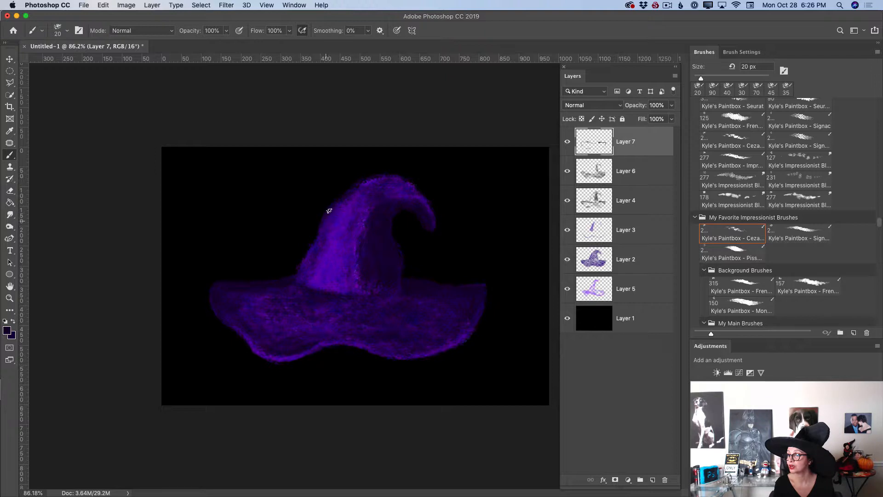
Add a new layer for the hat band and set the foreground color to medium purple #6a32b7
{"action": "left_click", "coordinate": [654, 479]}
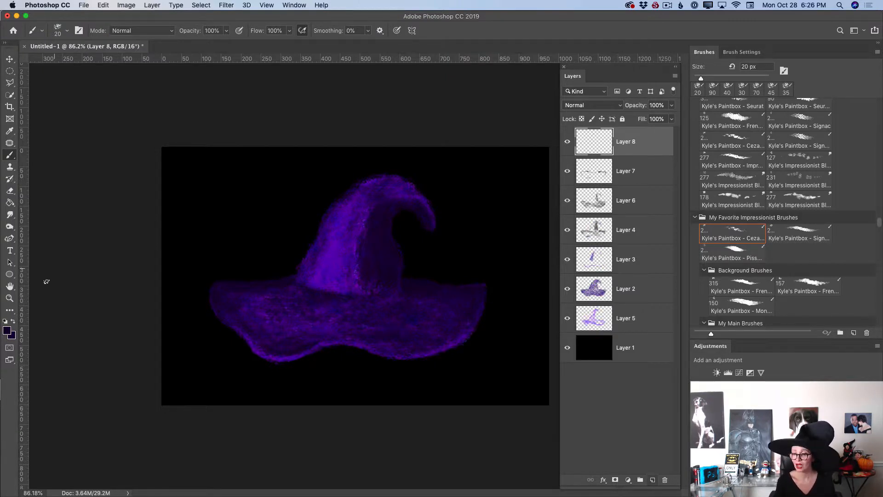
{"action": "left_click", "coordinate": [7, 331]}
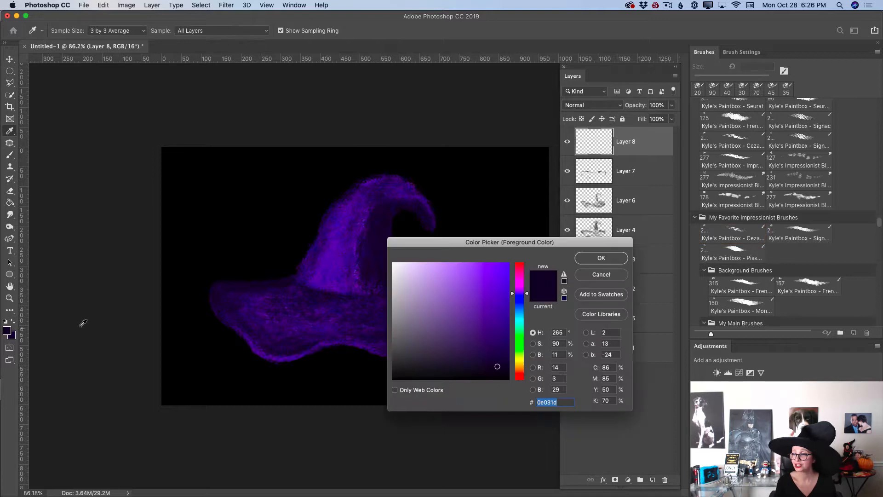
{"action": "left_click", "coordinate": [476, 309]}
{"action": "left_click", "coordinate": [593, 258]}
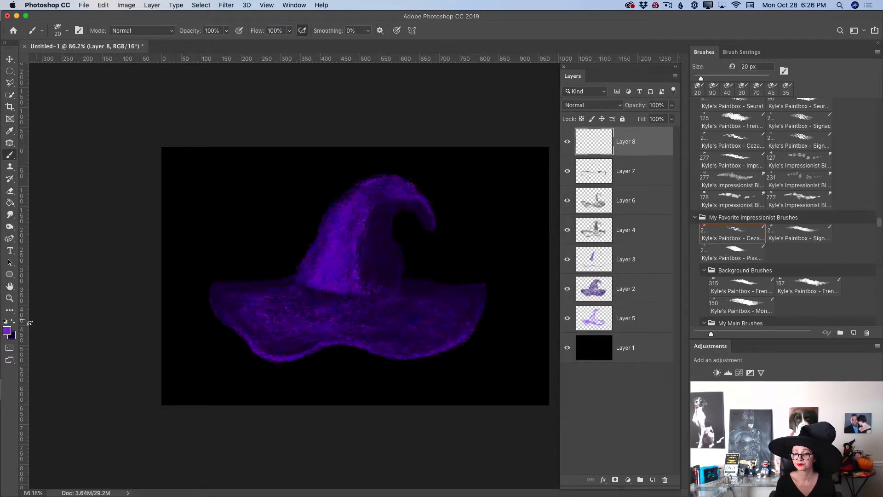
Set the background color to yellow #f2e62e and return to the Brush tool
{"action": "left_click", "coordinate": [11, 337]}
{"action": "left_click", "coordinate": [482, 288]}
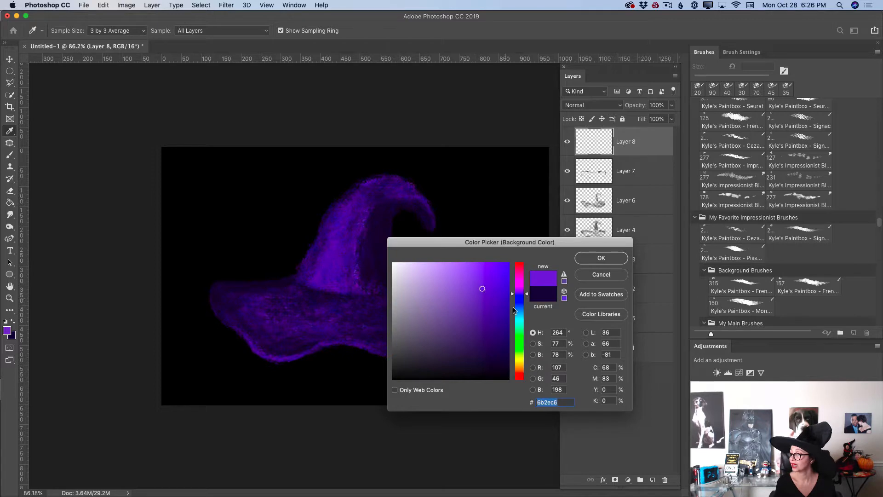
{"action": "left_click", "coordinate": [519, 361]}
{"action": "left_click", "coordinate": [464, 269]}
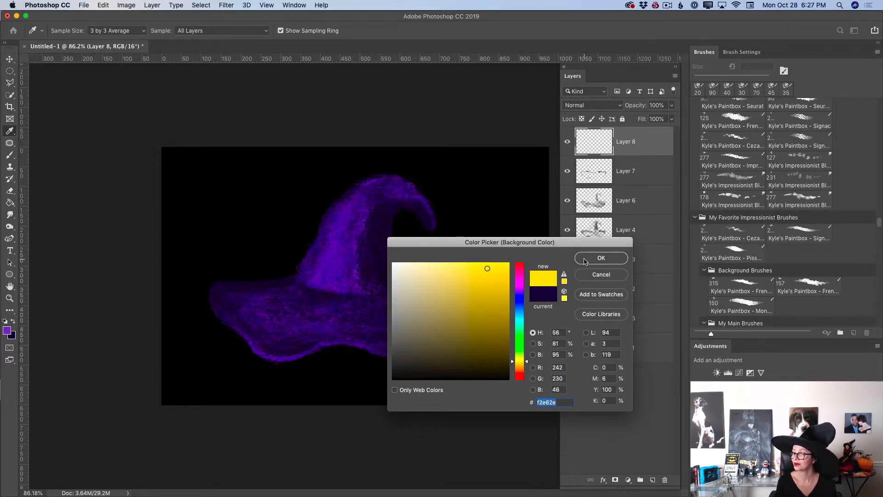
{"action": "left_click", "coordinate": [601, 258]}
{"action": "key", "text": "b"}
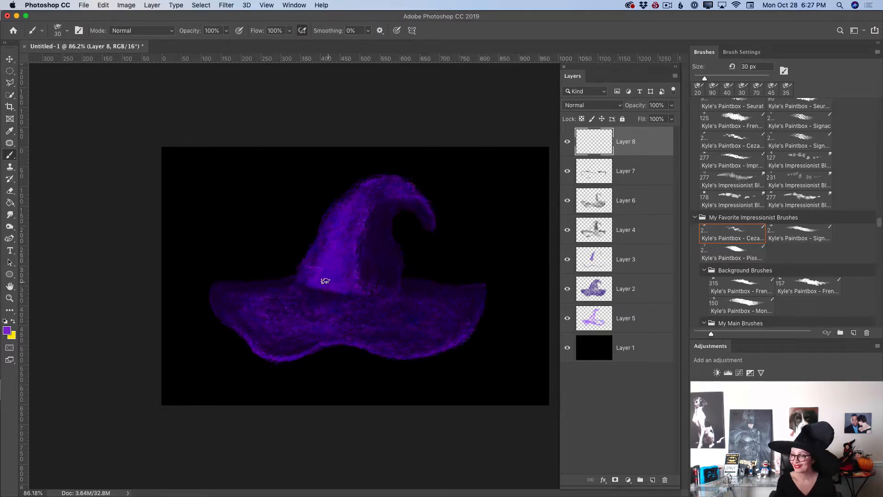
Paint a light purple band around the base of the crown with a 40 px brush
{"action": "key", "text": "bracketright"}
{"action": "key", "text": "bracketright"}
{"action": "key", "text": "bracketright"}
{"action": "key", "text": "bracketright"}
{"action": "mouse_move", "coordinate": [306, 271]}
{"action": "left_mouse_down"}
{"action": "mouse_move", "coordinate": [299, 265]}
{"action": "mouse_move", "coordinate": [306, 280]}
{"action": "mouse_move", "coordinate": [320, 282]}
{"action": "mouse_move", "coordinate": [306, 262]}
{"action": "mouse_move", "coordinate": [331, 274]}
{"action": "mouse_move", "coordinate": [322, 282]}
{"action": "mouse_move", "coordinate": [348, 288]}
{"action": "mouse_move", "coordinate": [346, 277]}
{"action": "mouse_move", "coordinate": [322, 276]}
{"action": "mouse_move", "coordinate": [400, 280]}
{"action": "mouse_move", "coordinate": [384, 290]}
{"action": "mouse_move", "coordinate": [370, 289]}
{"action": "mouse_move", "coordinate": [395, 275]}
{"action": "mouse_move", "coordinate": [364, 276]}
{"action": "left_mouse_up"}
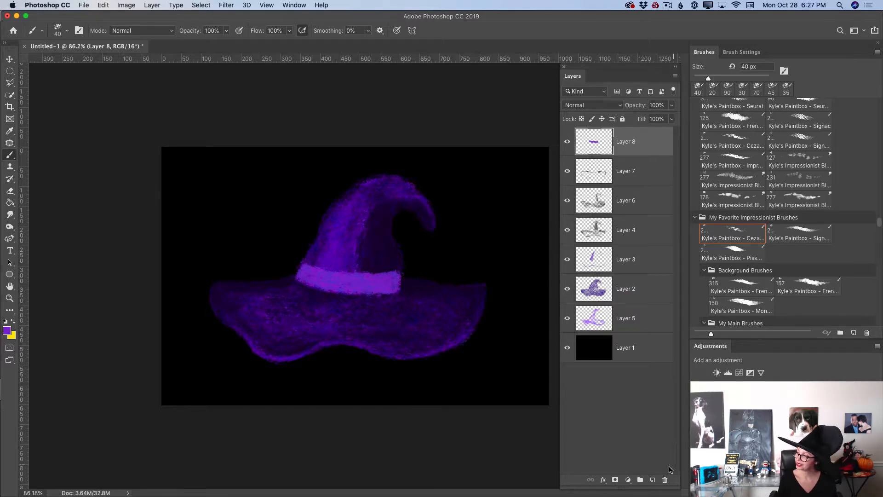
On a new layer, shade the right part of the hat band with dark purple #311359
{"action": "left_click", "coordinate": [652, 480]}
{"action": "left_click", "coordinate": [6, 331]}
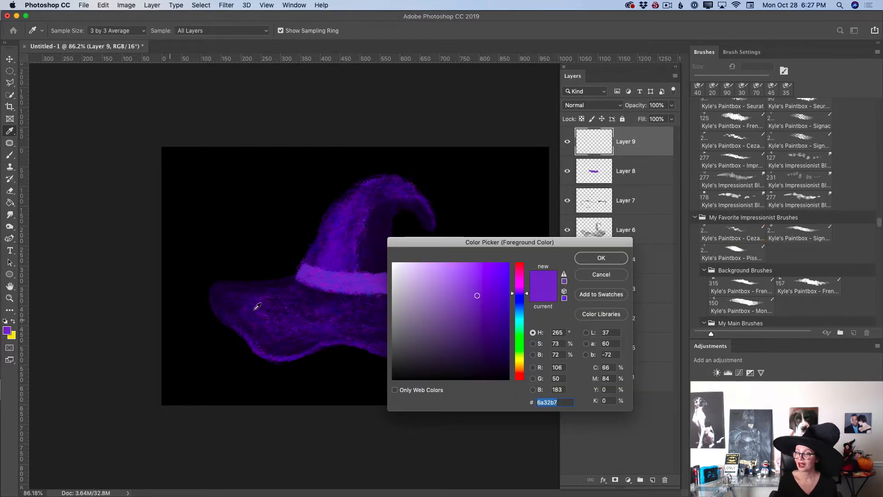
{"action": "left_click_drag", "start_coordinate": [472, 305], "coordinate": [484, 339]}
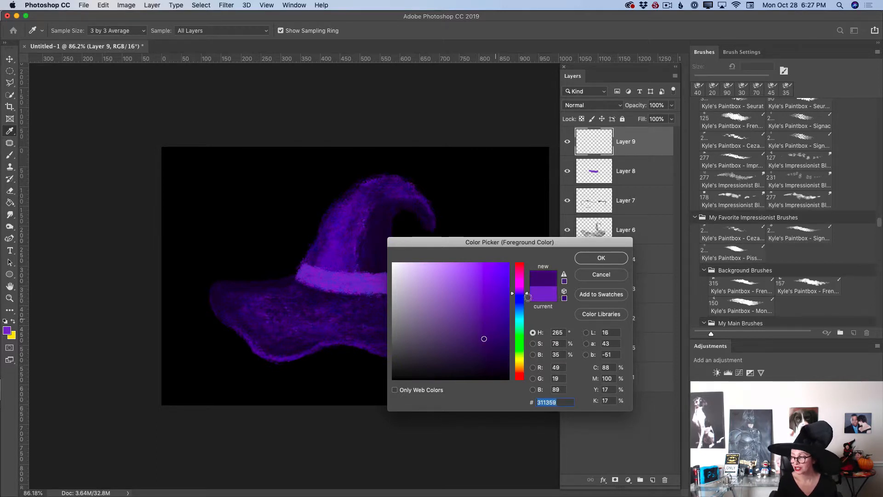
{"action": "left_click", "coordinate": [598, 259]}
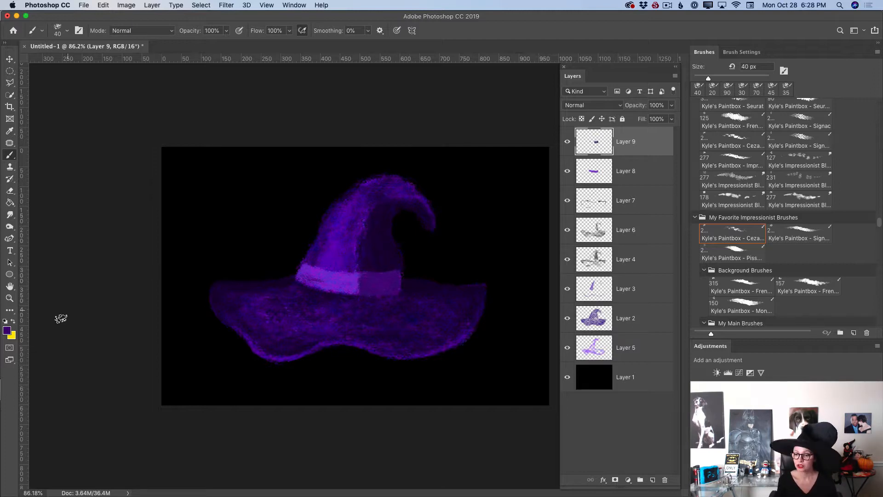
Darken the band's shaded right part further with deep purple #1c0a35, enlarging the brush to 60 px
{"action": "left_click", "coordinate": [7, 331]}
{"action": "left_click_drag", "start_coordinate": [485, 340], "coordinate": [487, 353]}
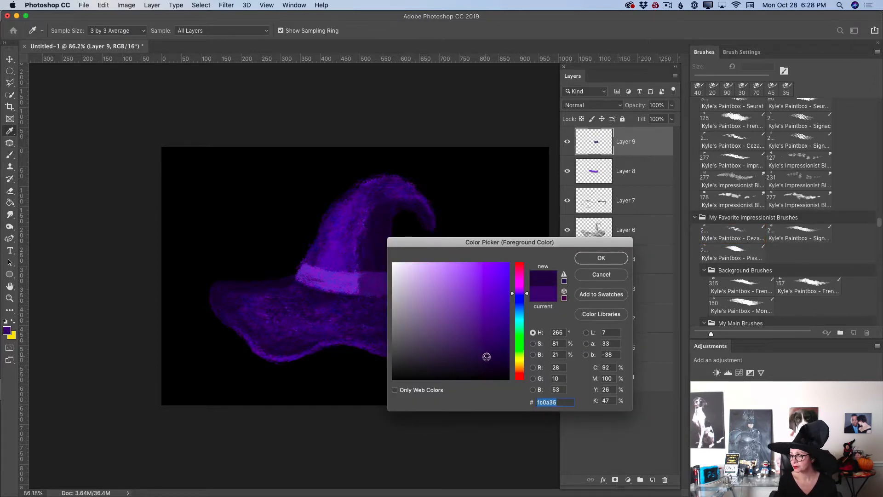
{"action": "left_click", "coordinate": [604, 259]}
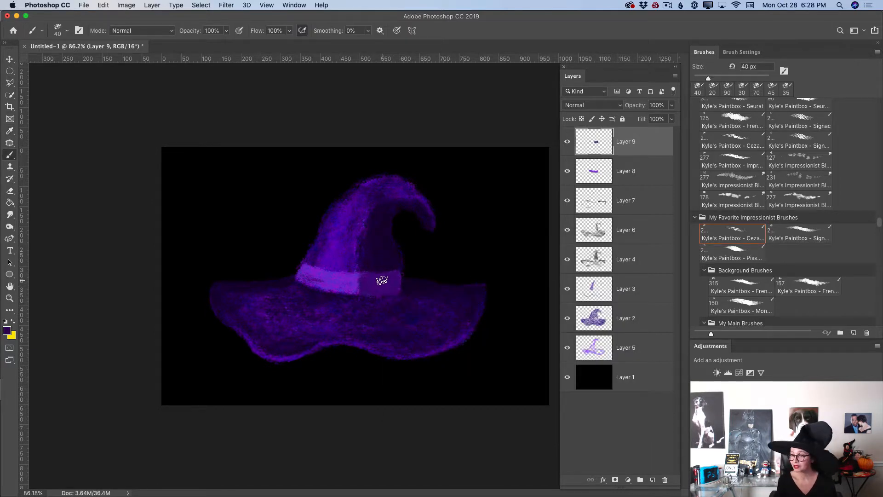
{"action": "key", "text": "bracketright"}
{"action": "key", "text": "bracketright"}
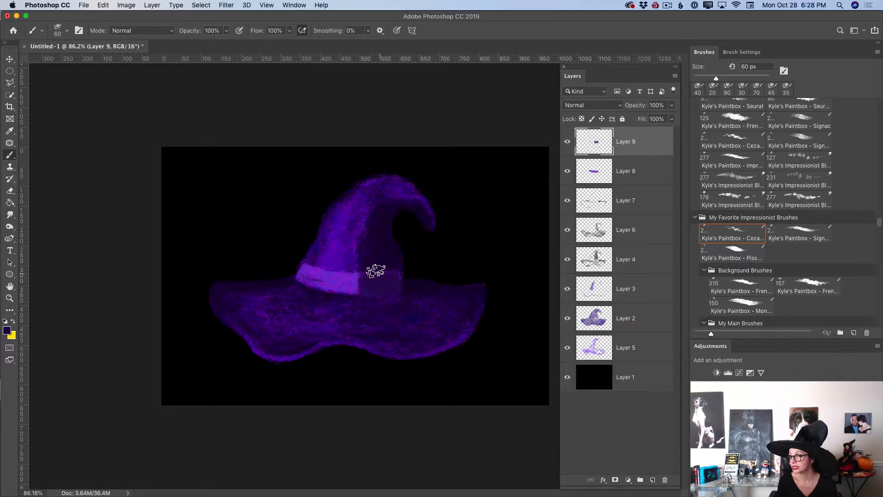
Brush deep purple across the band's dark part and over its edge with the lighter part
{"action": "mouse_move", "coordinate": [399, 277]}
{"action": "left_mouse_down"}
{"action": "mouse_move", "coordinate": [380, 292]}
{"action": "mouse_move", "coordinate": [356, 274]}
{"action": "left_mouse_up"}
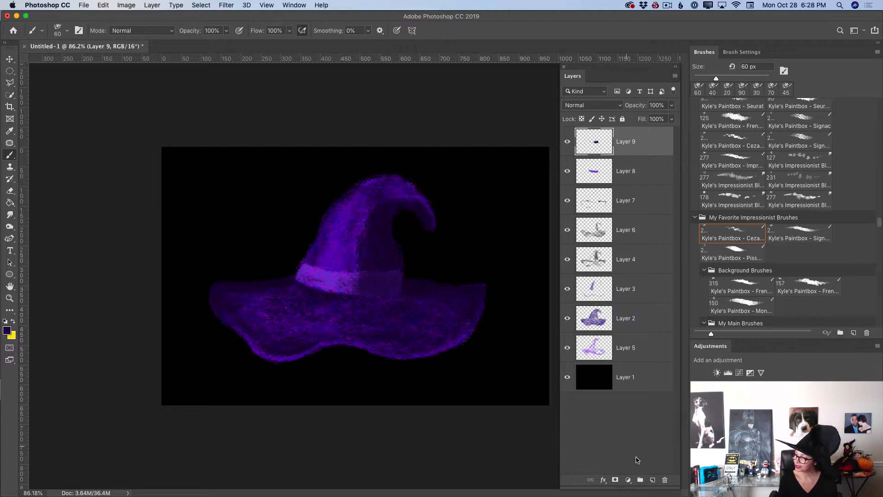
Add a new layer, set the foreground color to orange #f5b61f and return to the Brush tool
{"action": "left_click", "coordinate": [653, 480]}
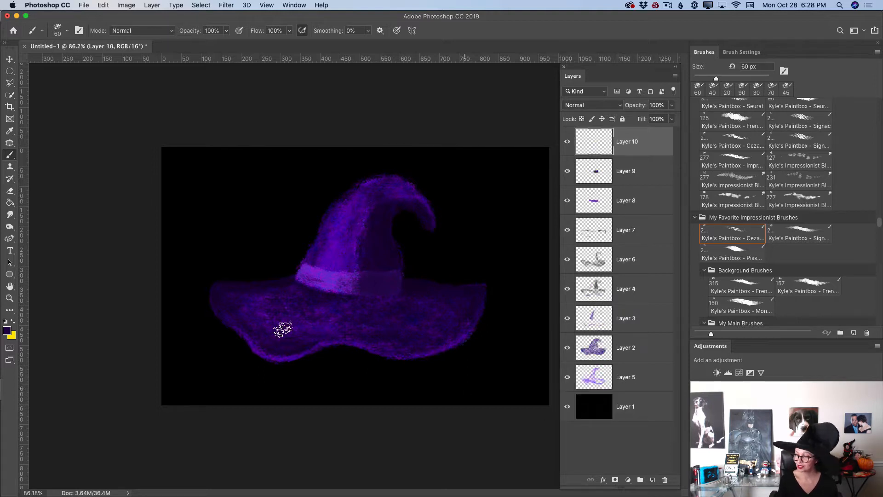
{"action": "left_click", "coordinate": [7, 331]}
{"action": "left_click_drag", "start_coordinate": [516, 362], "coordinate": [517, 367]}
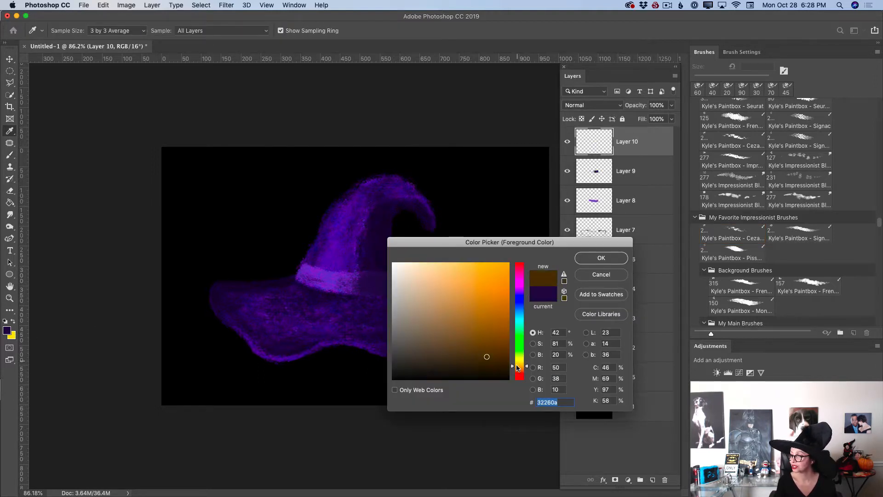
{"action": "left_click_drag", "start_coordinate": [484, 291], "coordinate": [496, 267]}
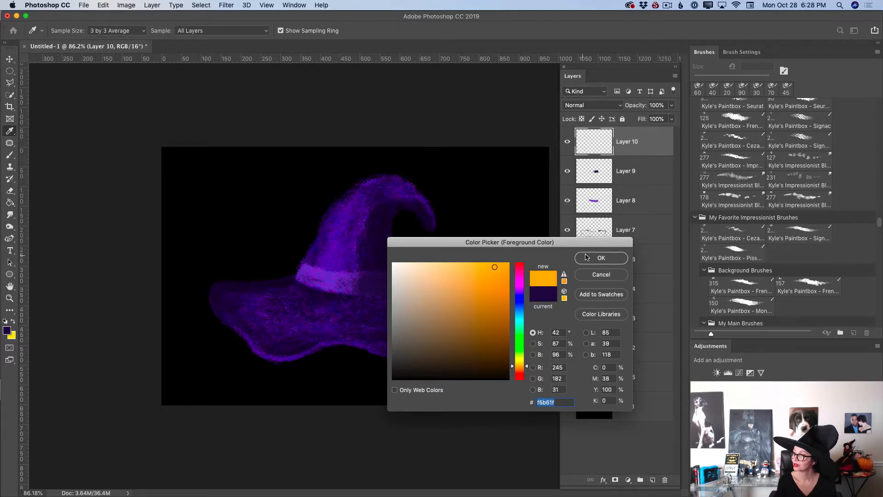
{"action": "left_click", "coordinate": [602, 257]}
{"action": "key", "text": "b"}
Paint an orange square buckle with a center prong on the hat band, using a 25 px brush
{"action": "key", "text": "bracketleft"}
{"action": "key", "text": "bracketleft"}
{"action": "key", "text": "bracketleft"}
{"action": "key", "text": "bracketleft"}
{"action": "key", "text": "bracketleft"}
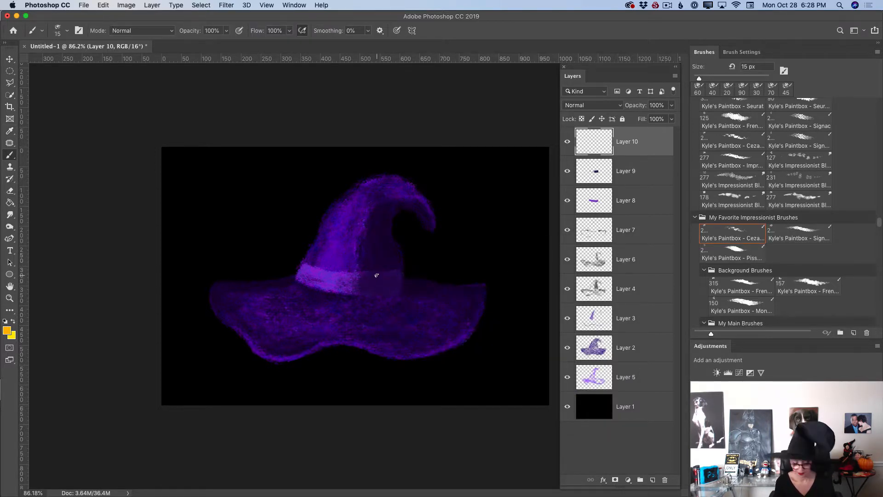
{"action": "key", "text": "bracketright"}
{"action": "key", "text": "bracketright"}
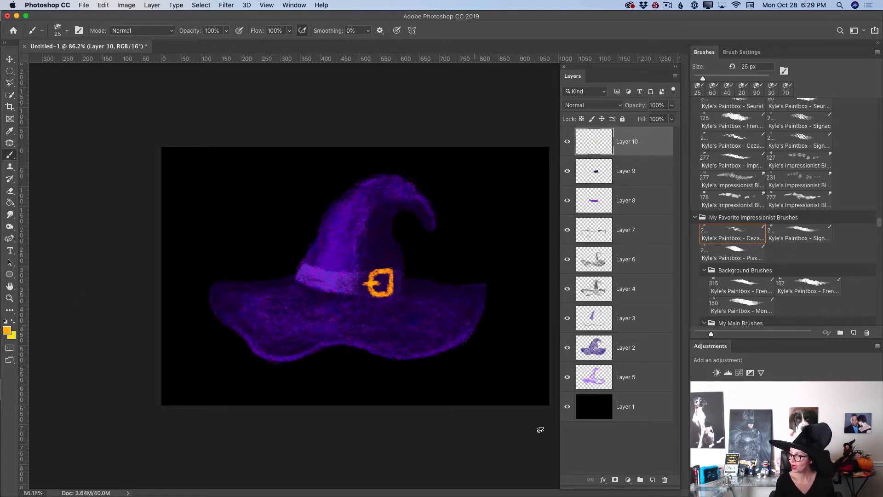
On a new layer, paint a highlight along the brim's edge with light purple sampled from the hat band
{"action": "left_click", "coordinate": [653, 480]}
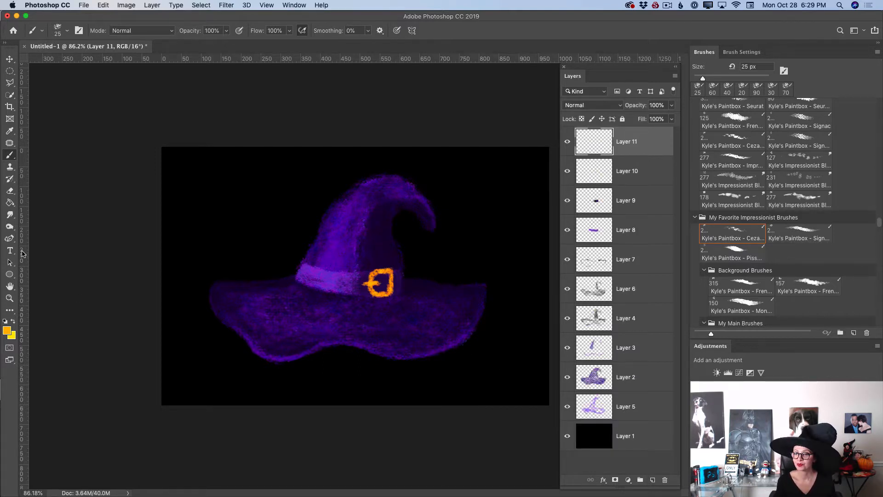
{"action": "left_click", "coordinate": [11, 132]}
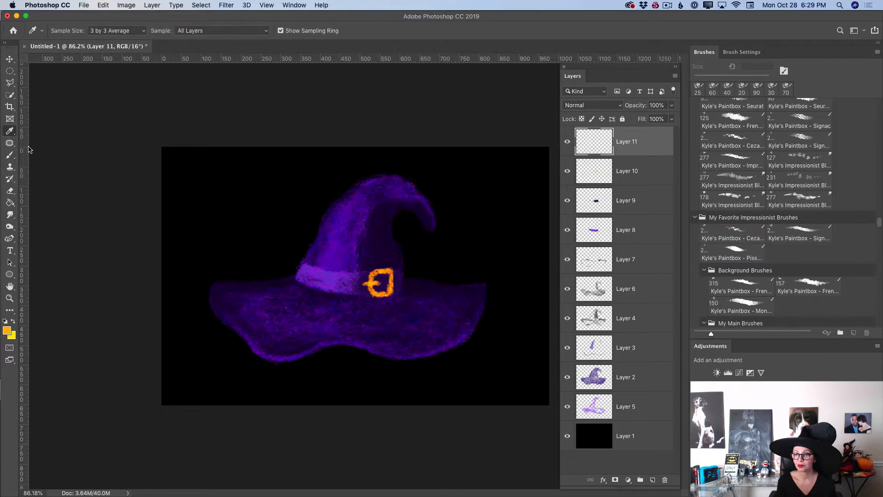
{"action": "left_click", "coordinate": [322, 272]}
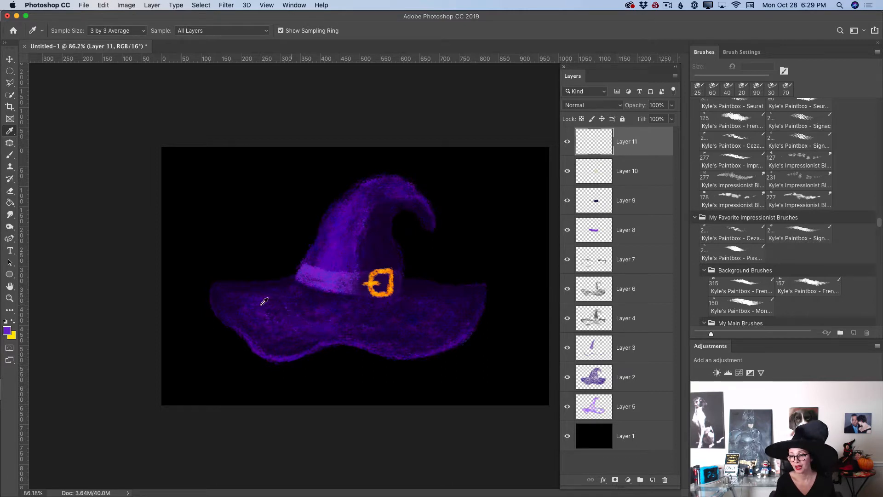
{"action": "left_click", "coordinate": [10, 155]}
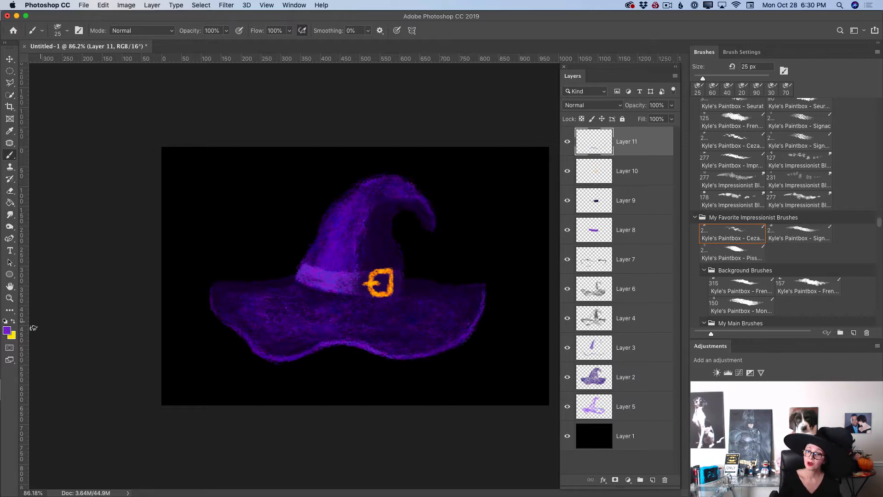
On a new layer, paint shadows on both ends of the brim with very dark purple #0d041b and a 50 px brush
{"action": "left_click", "coordinate": [7, 331]}
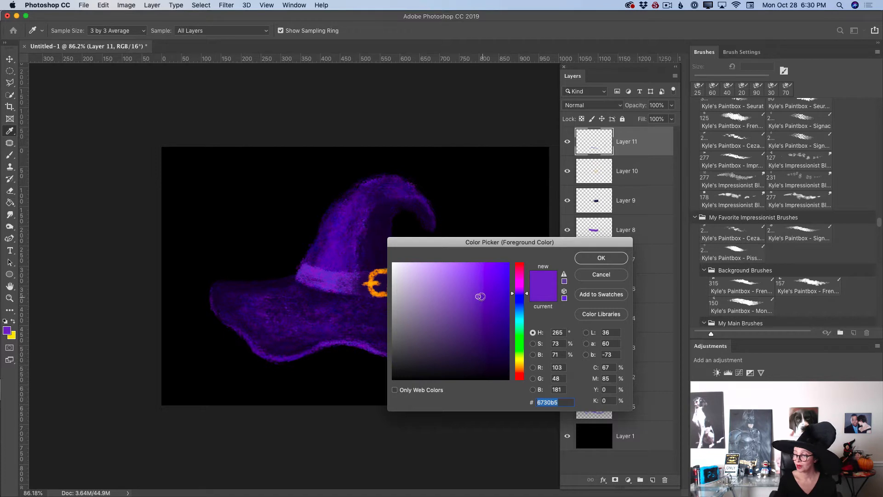
{"action": "left_click_drag", "start_coordinate": [480, 296], "coordinate": [492, 366]}
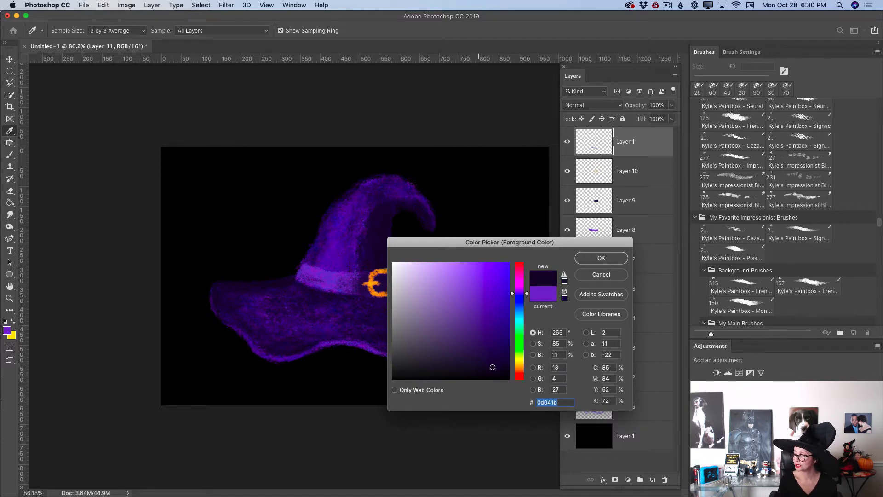
{"action": "left_click", "coordinate": [601, 258]}
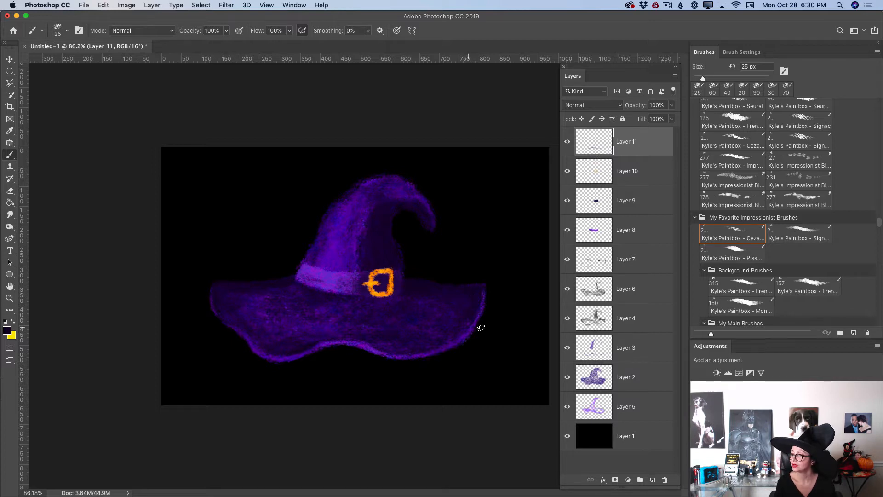
{"action": "left_click", "coordinate": [654, 480]}
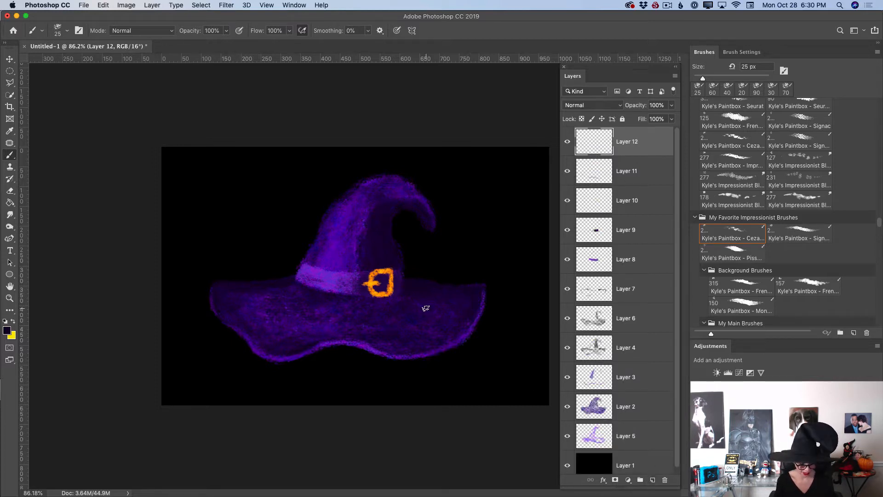
{"action": "key", "text": "bracketright"}
{"action": "key", "text": "bracketright"}
{"action": "key", "text": "bracketright"}
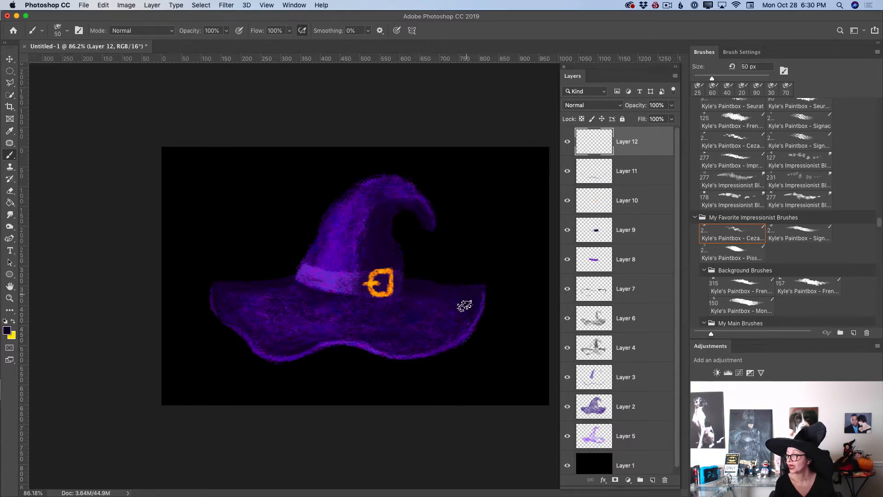
{"action": "mouse_move", "coordinate": [475, 314]}
{"action": "left_mouse_down"}
{"action": "mouse_move", "coordinate": [463, 293]}
{"action": "mouse_move", "coordinate": [471, 291]}
{"action": "mouse_move", "coordinate": [457, 290]}
{"action": "mouse_move", "coordinate": [475, 322]}
{"action": "mouse_move", "coordinate": [464, 321]}
{"action": "mouse_move", "coordinate": [449, 298]}
{"action": "mouse_move", "coordinate": [456, 324]}
{"action": "mouse_move", "coordinate": [450, 314]}
{"action": "mouse_move", "coordinate": [460, 318]}
{"action": "mouse_move", "coordinate": [444, 334]}
{"action": "mouse_move", "coordinate": [468, 321]}
{"action": "mouse_move", "coordinate": [466, 329]}
{"action": "mouse_move", "coordinate": [428, 347]}
{"action": "mouse_move", "coordinate": [455, 321]}
{"action": "mouse_move", "coordinate": [435, 303]}
{"action": "mouse_move", "coordinate": [449, 306]}
{"action": "mouse_move", "coordinate": [430, 300]}
{"action": "mouse_move", "coordinate": [455, 308]}
{"action": "mouse_move", "coordinate": [449, 329]}
{"action": "mouse_move", "coordinate": [448, 319]}
{"action": "mouse_move", "coordinate": [462, 314]}
{"action": "mouse_move", "coordinate": [467, 328]}
{"action": "mouse_move", "coordinate": [432, 344]}
{"action": "mouse_move", "coordinate": [470, 313]}
{"action": "left_mouse_up"}
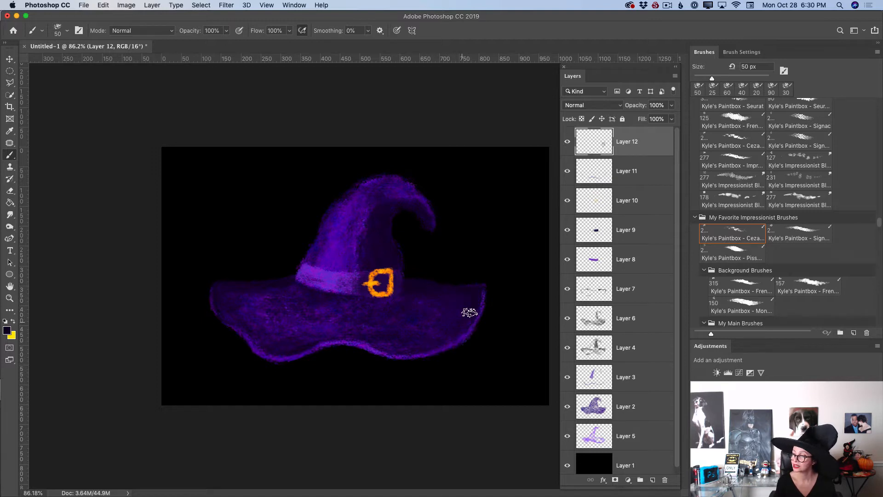
{"action": "mouse_move", "coordinate": [237, 294]}
{"action": "left_mouse_down"}
{"action": "mouse_move", "coordinate": [246, 296]}
{"action": "mouse_move", "coordinate": [226, 301]}
{"action": "left_mouse_up"}
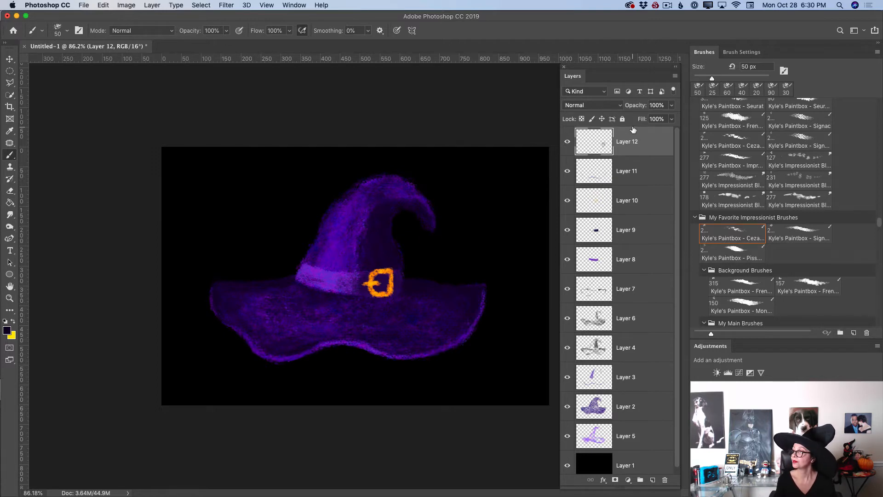
Lower the opacity of the brim shadow layer to 80%
{"action": "left_click", "coordinate": [671, 109]}
{"action": "left_click_drag", "start_coordinate": [671, 117], "coordinate": [661, 119]}
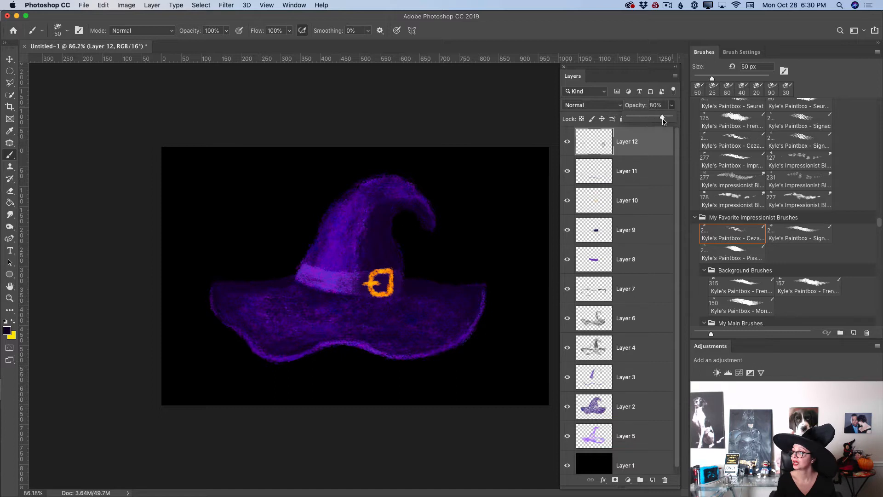
{"action": "left_click", "coordinate": [351, 201]}
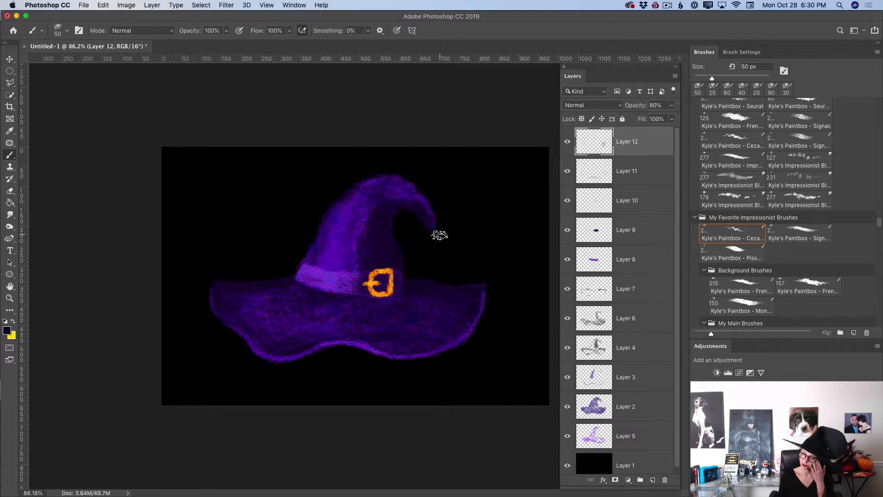
Add another layer and choose the 393 px spatter brush from Kyle's Real Watercolor set
{"action": "left_click", "coordinate": [653, 479]}
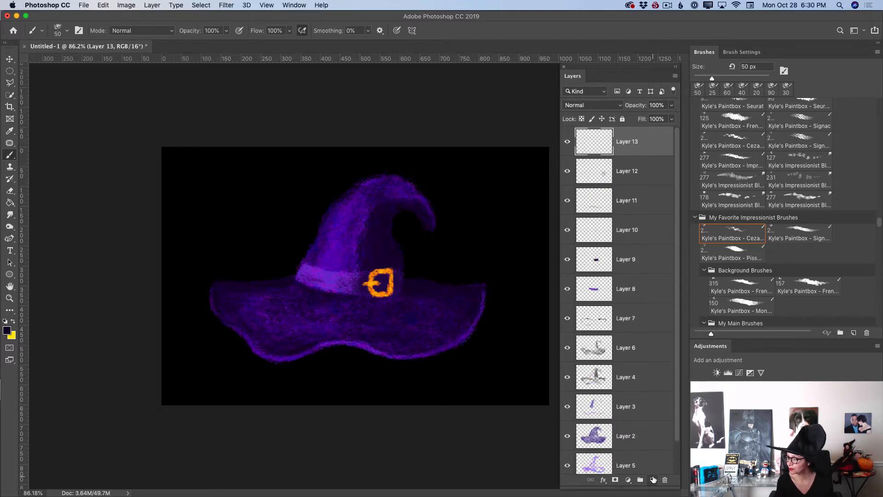
{"action": "left_click_drag", "start_coordinate": [879, 222], "coordinate": [881, 266]}
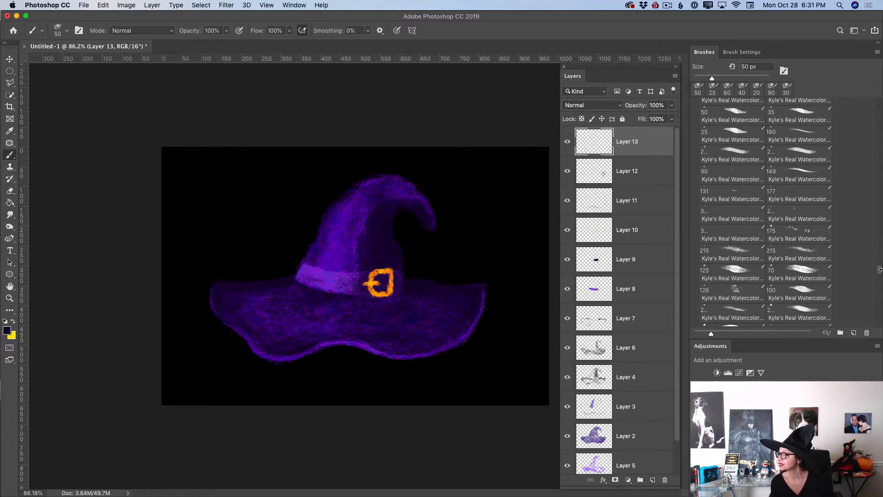
{"action": "left_click", "coordinate": [746, 217]}
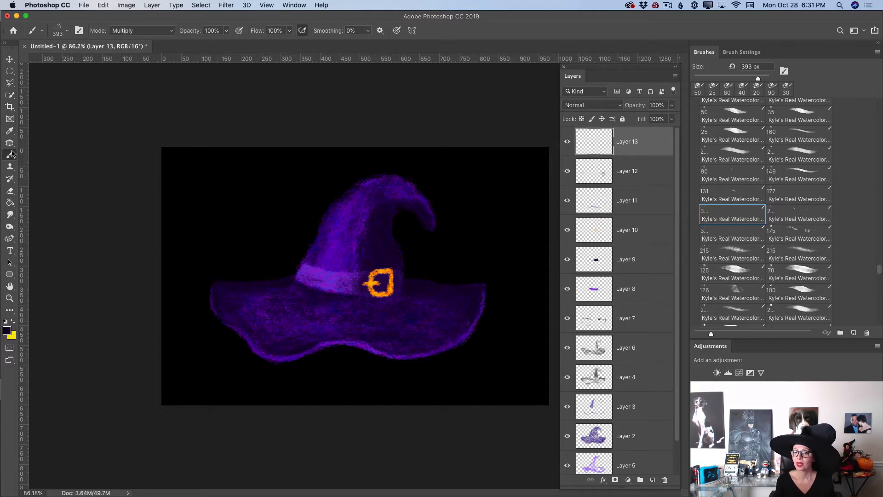
Set the foreground color to bright purple #952bdf
{"action": "left_click", "coordinate": [6, 331]}
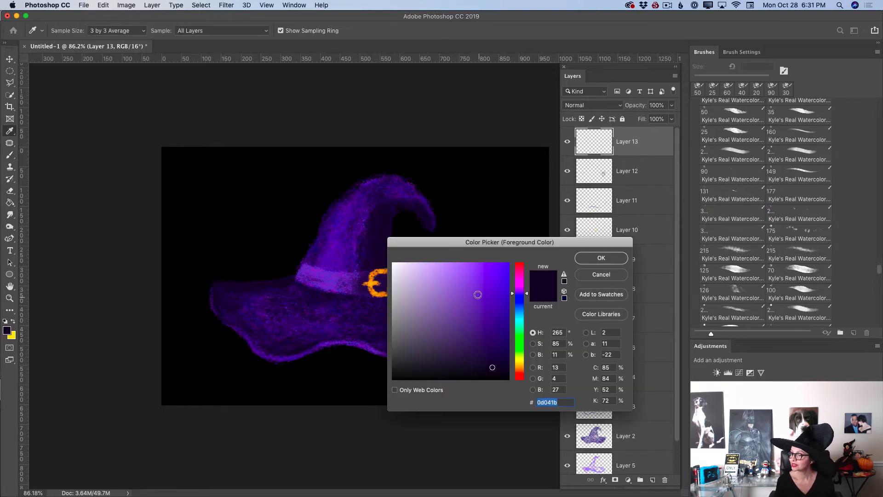
{"action": "mouse_move", "coordinate": [477, 295]}
{"action": "left_mouse_down"}
{"action": "mouse_move", "coordinate": [484, 279]}
{"action": "mouse_move", "coordinate": [527, 289]}
{"action": "left_mouse_up"}
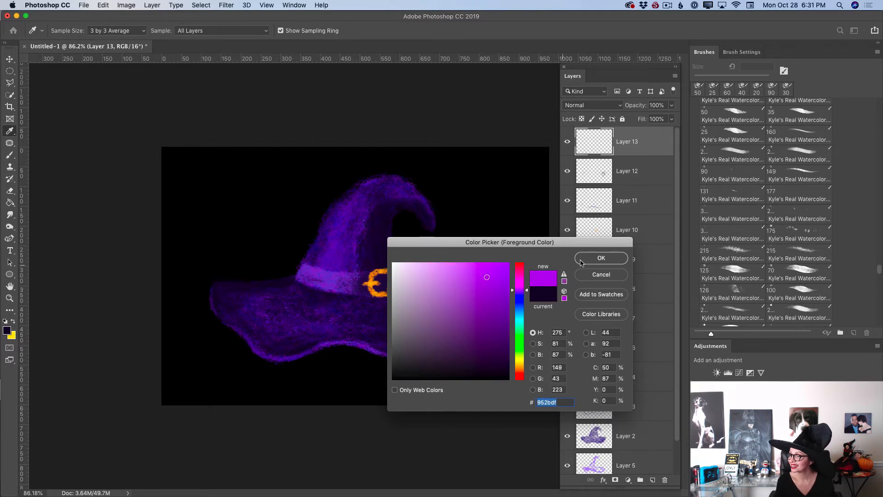
{"action": "left_click", "coordinate": [589, 259]}
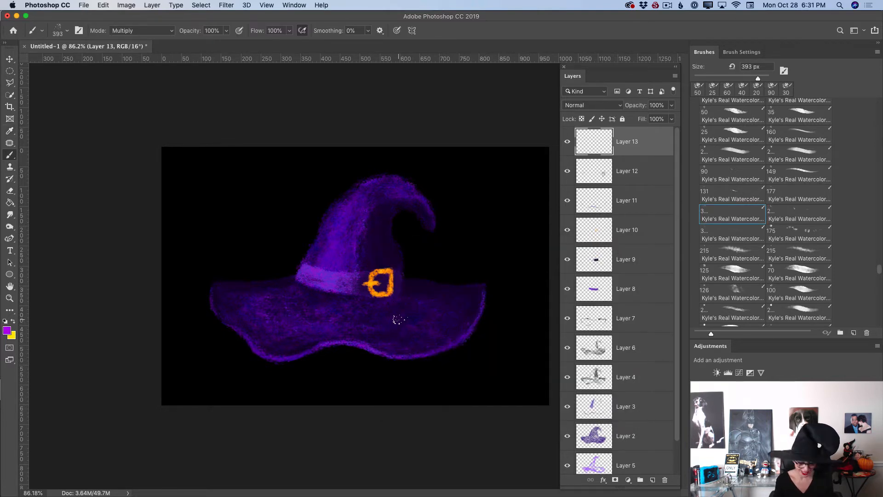
Try spattering bright purple over the brim with the brush at 600 px and undo the stroke
{"action": "left_click_drag", "start_coordinate": [405, 315], "coordinate": [380, 327]}
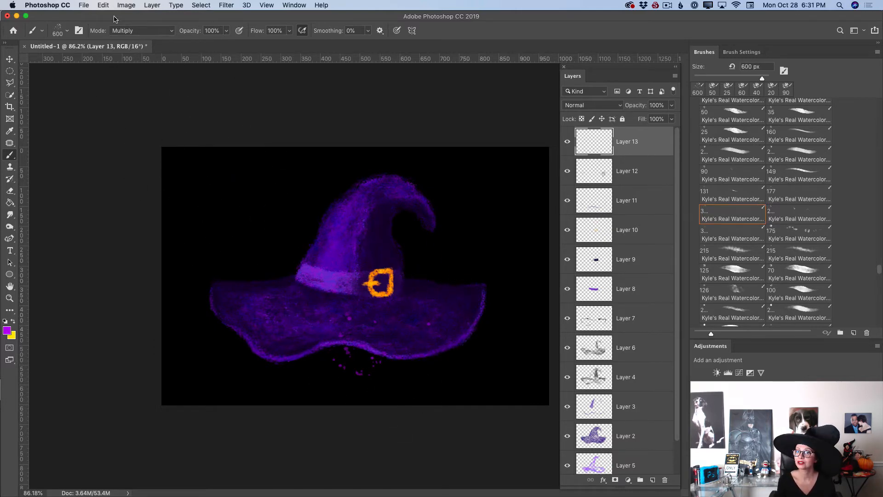
{"action": "left_click", "coordinate": [103, 6]}
{"action": "left_click", "coordinate": [110, 16]}
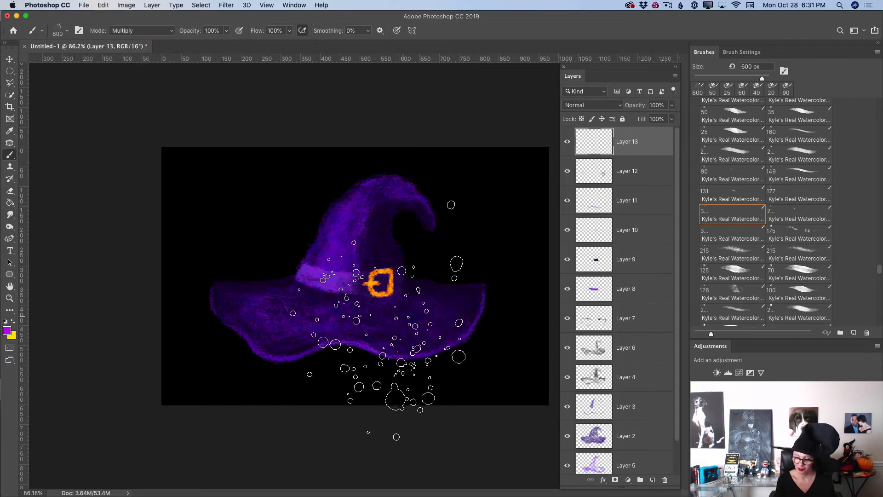
Reduce the spatter brush to 100 px and dab bright purple speckles across the brim below the buckle
{"action": "key", "text": "bracketleft"}
{"action": "key", "text": "bracketleft"}
{"action": "key", "text": "bracketleft"}
{"action": "key", "text": "bracketleft"}
{"action": "key", "text": "bracketleft"}
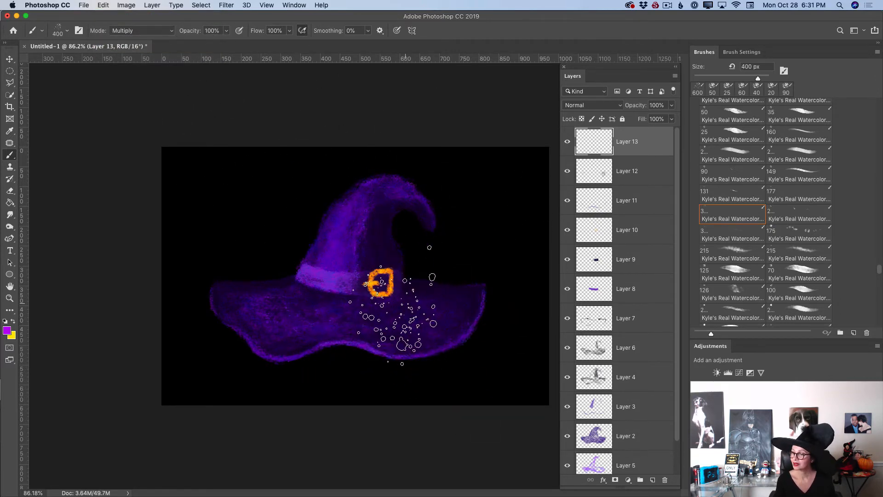
{"action": "key", "text": "bracketleft"}
{"action": "key", "text": "bracketleft"}
{"action": "key", "text": "bracketleft"}
{"action": "key", "text": "bracketleft"}
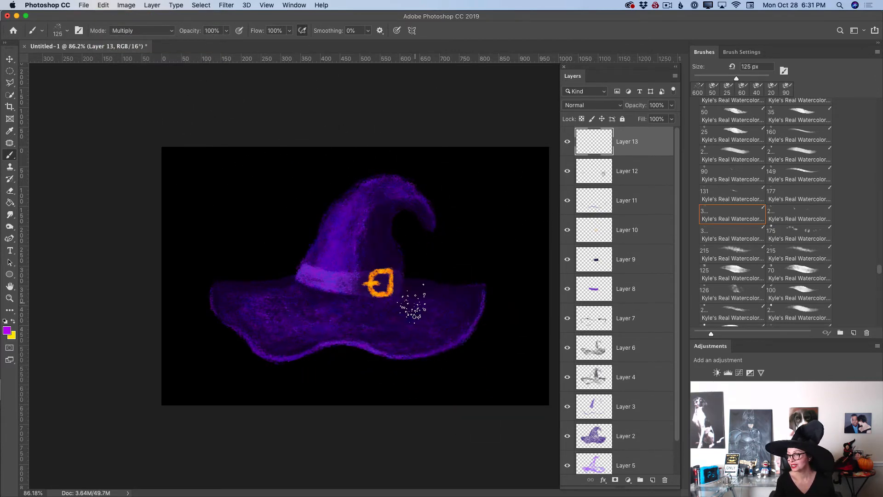
{"action": "left_click", "coordinate": [407, 318]}
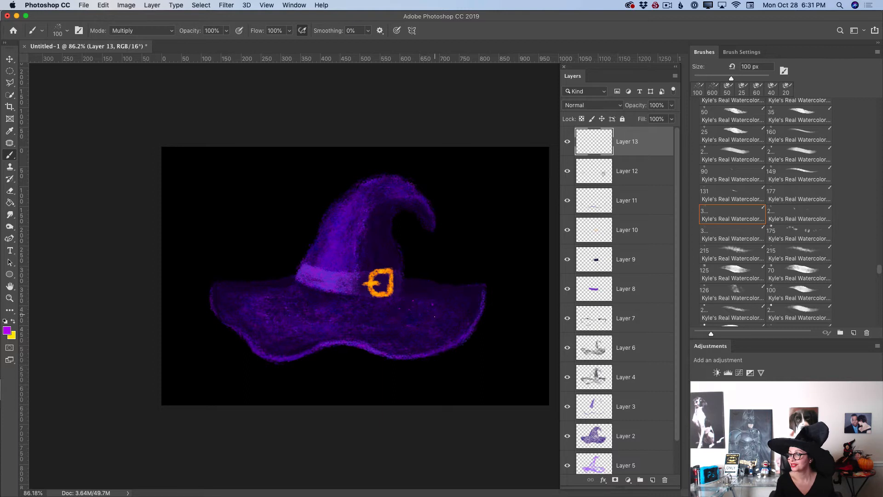
{"action": "mouse_move", "coordinate": [436, 308]}
{"action": "left_mouse_down"}
{"action": "mouse_move", "coordinate": [359, 319]}
{"action": "mouse_move", "coordinate": [397, 332]}
{"action": "mouse_move", "coordinate": [438, 318]}
{"action": "mouse_move", "coordinate": [399, 311]}
{"action": "left_mouse_up"}
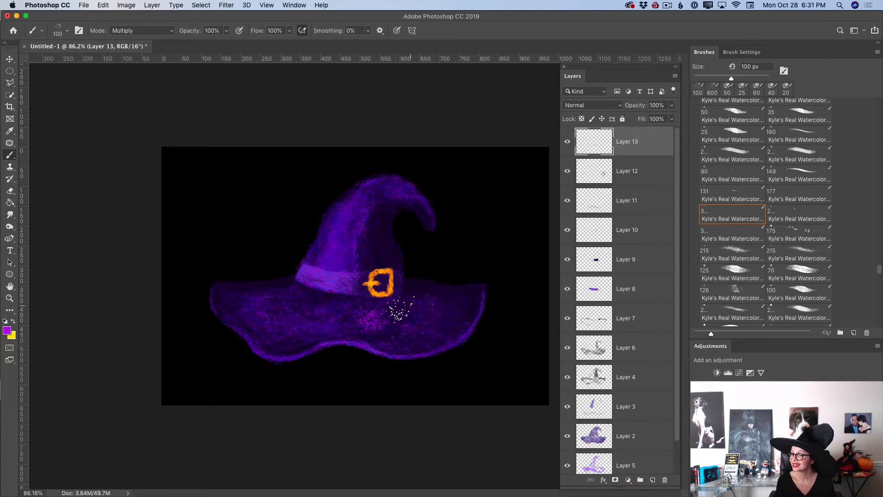
Undo the last three spatter strokes to remove the dense speckles on the brim below the buckle
{"action": "left_click", "coordinate": [105, 7]}
{"action": "left_click", "coordinate": [107, 16]}
{"action": "left_click", "coordinate": [106, 6]}
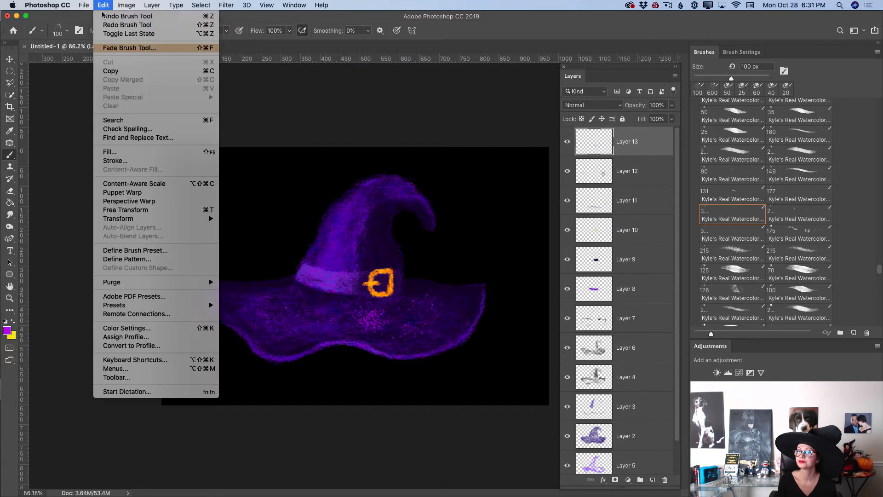
{"action": "left_click", "coordinate": [113, 17]}
{"action": "left_click", "coordinate": [103, 6]}
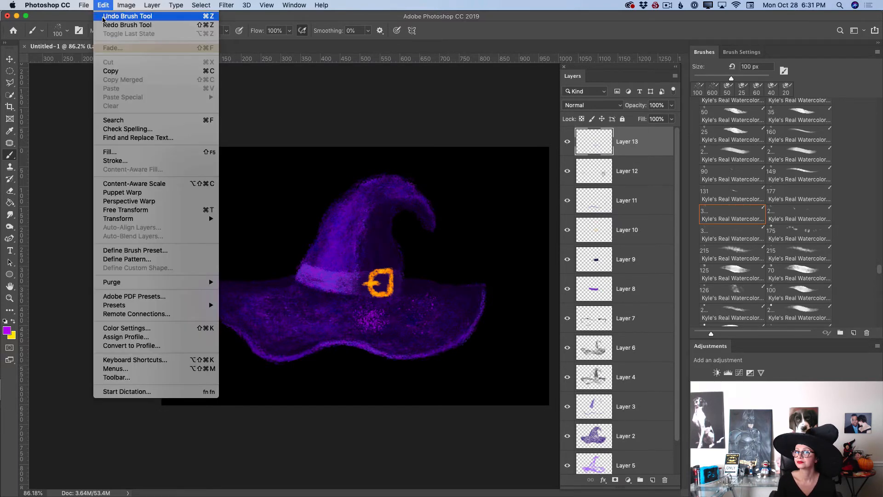
{"action": "left_click", "coordinate": [111, 17]}
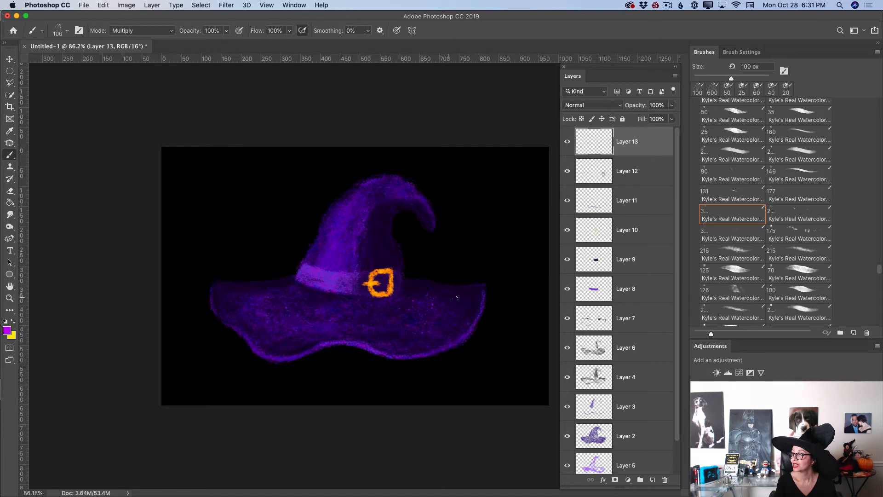